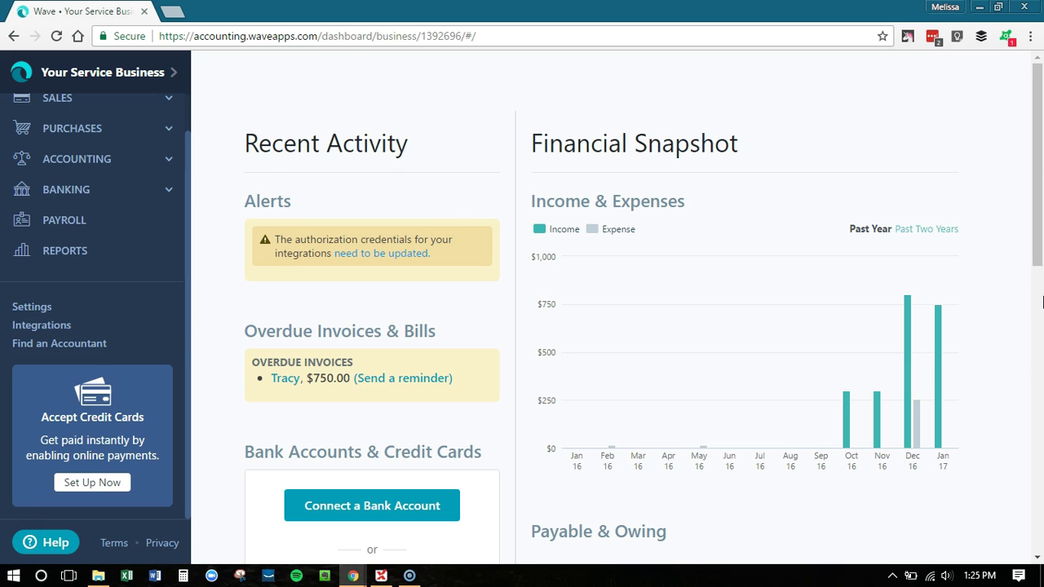
# Review the dashboard's bank accounts, payable and owing amounts, net income and business expenses sections
pyautogui.moveTo(844, 402)
pyautogui.click(449, 503)
pyautogui.scroll(-2, 1000, 457)
pyautogui.scroll(-3, 1000, 457)
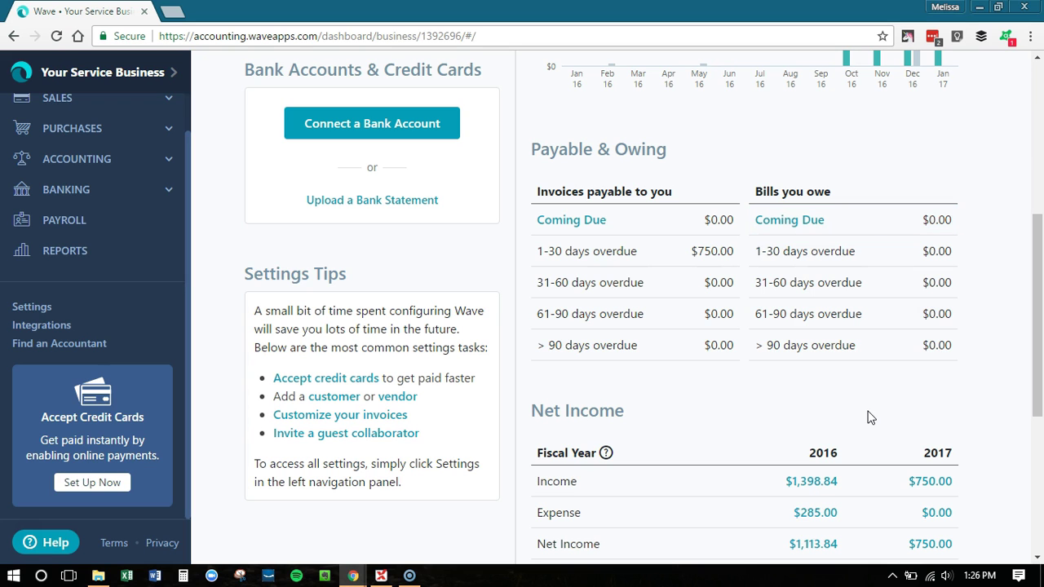
pyautogui.scroll(-4, 868, 417)
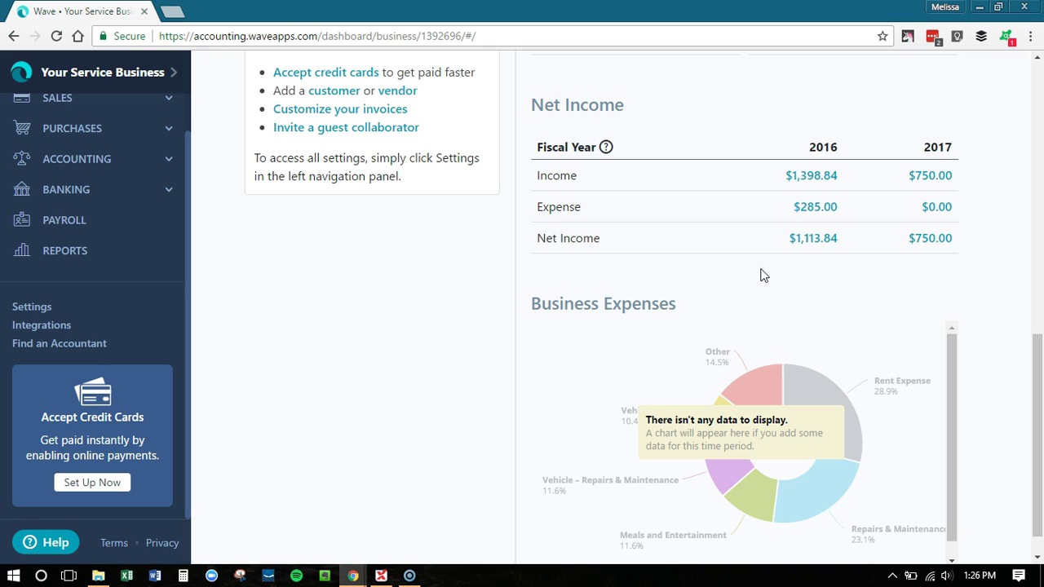
pyautogui.scroll(-1, 765, 353)
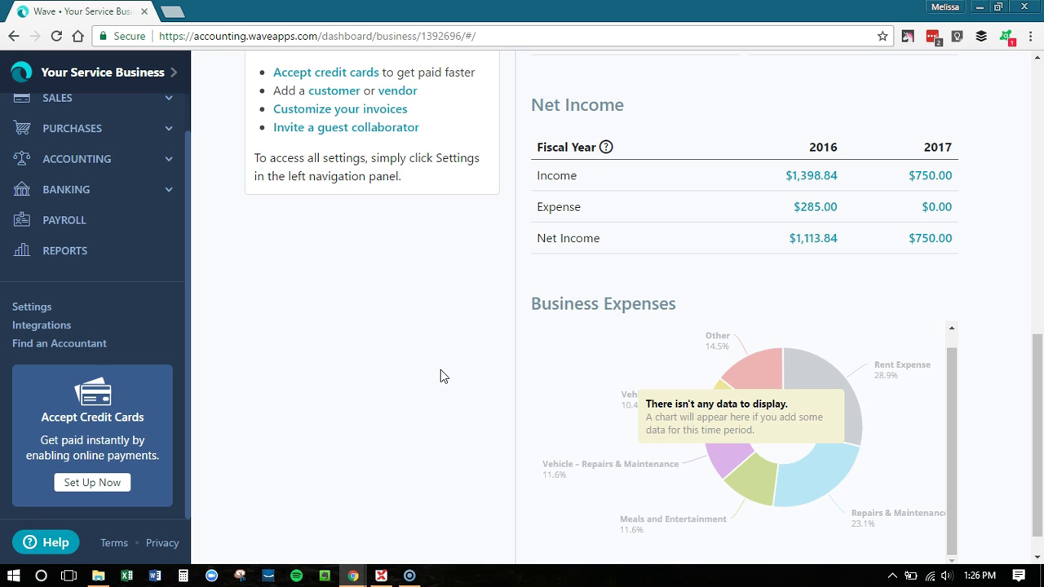
pyautogui.scroll(1, 432, 421)
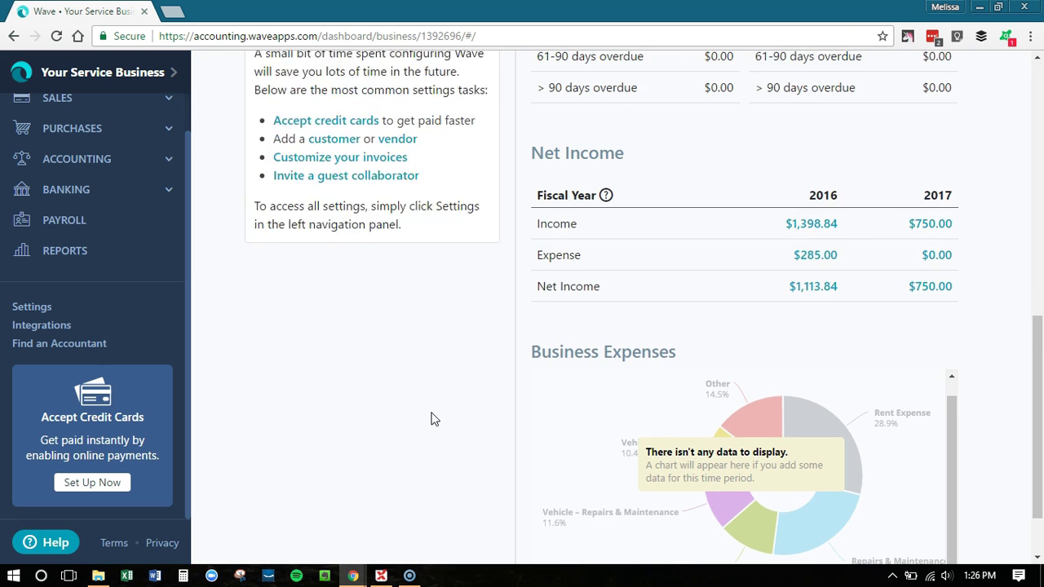
pyautogui.scroll(8, 432, 421)
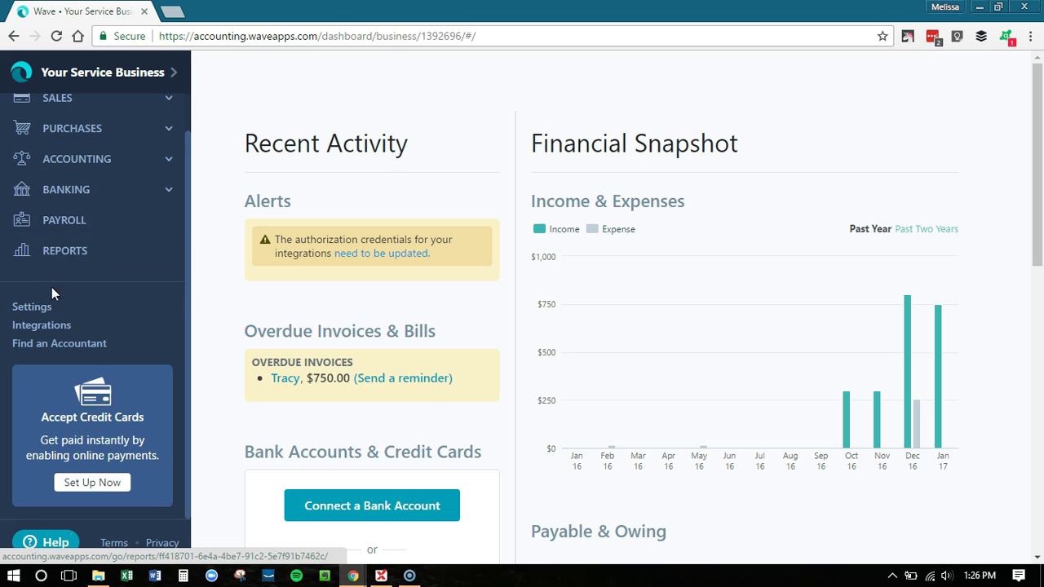
# View the sales customer list and the Products & Services (Sales) list
pyautogui.scroll(1, 133, 275)
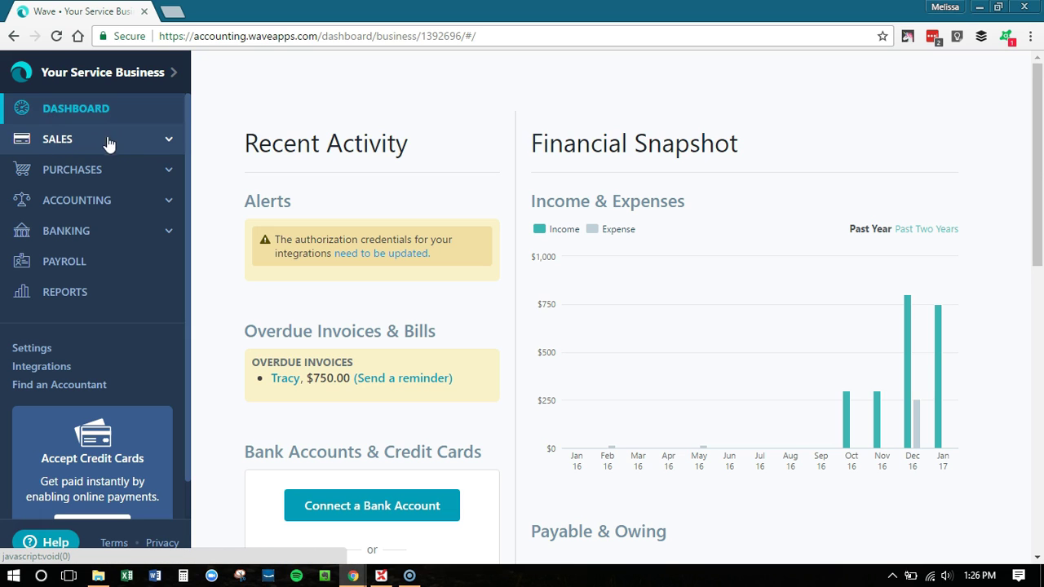
pyautogui.click(166, 142)
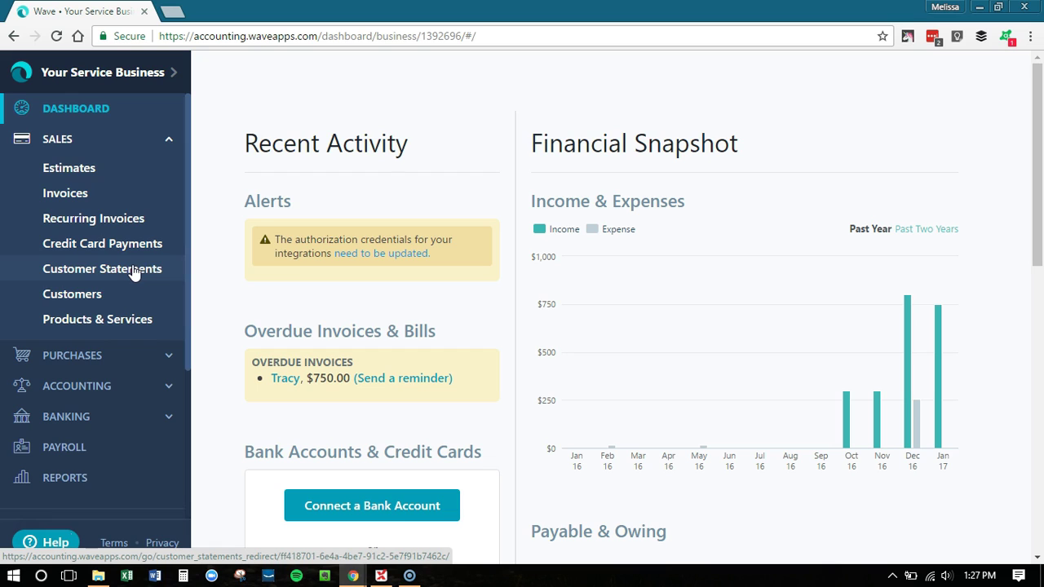
pyautogui.click(77, 294)
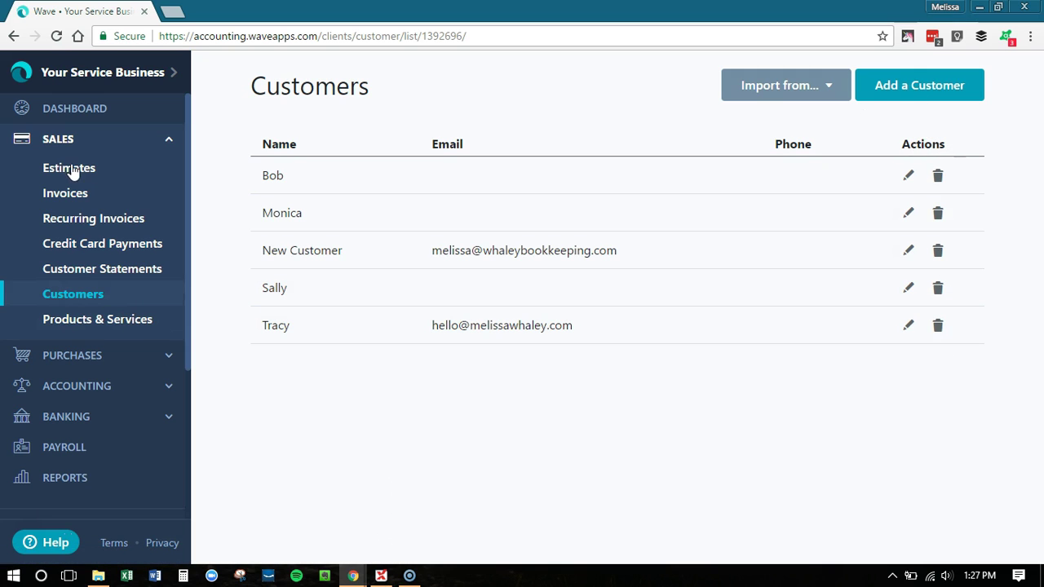
pyautogui.click(126, 322)
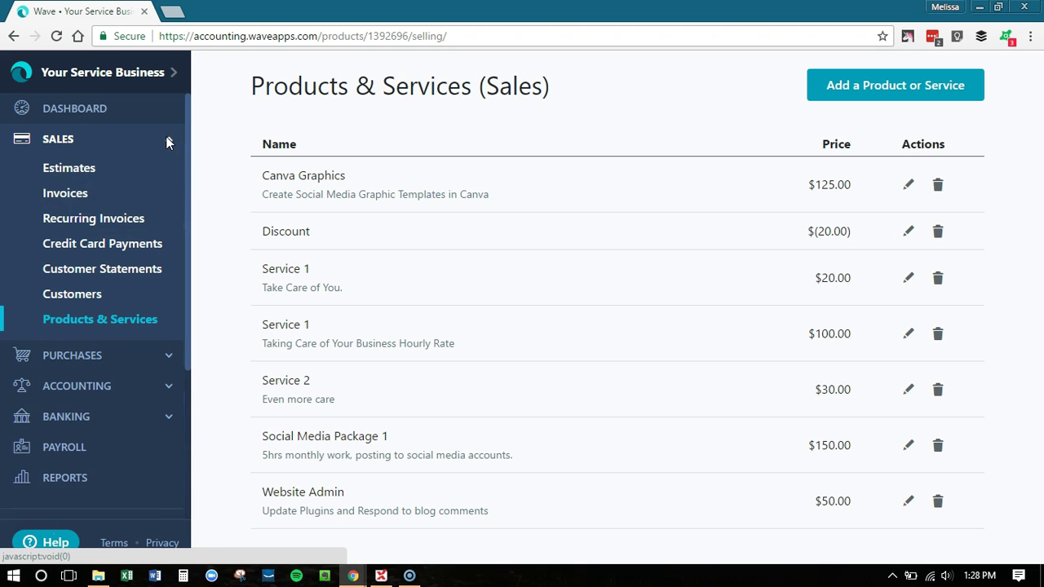
# Show the purchases features and open the Bills page
pyautogui.moveTo(137, 364)
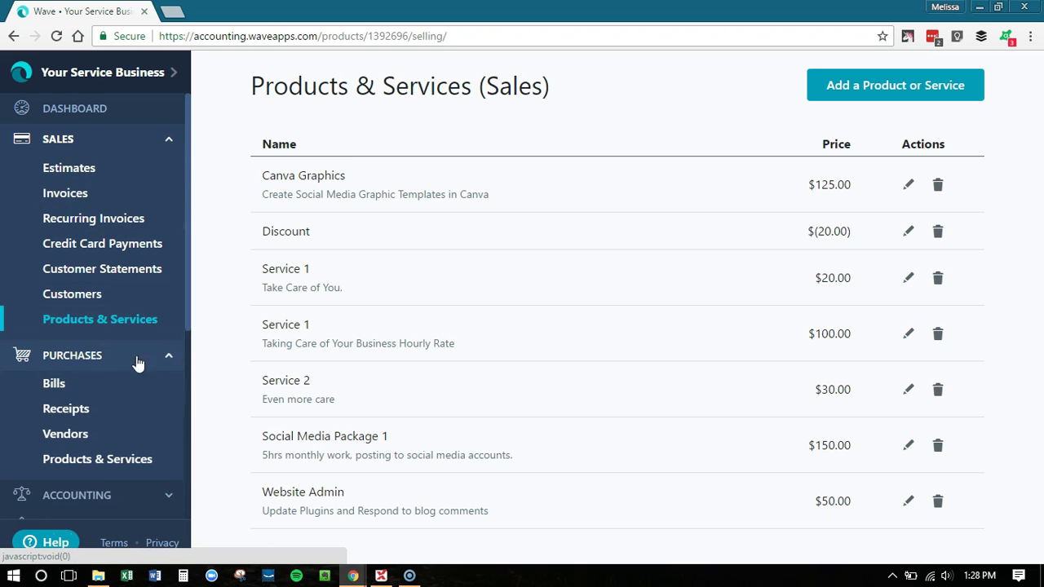
pyautogui.scroll(-3, 154, 380)
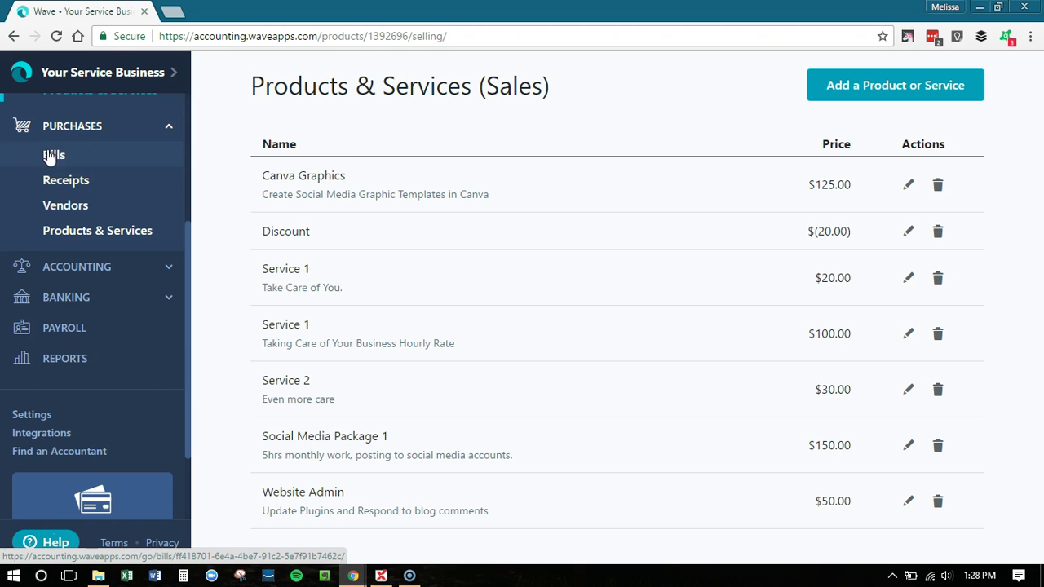
pyautogui.click(80, 163)
pyautogui.scroll(-2, 80, 158)
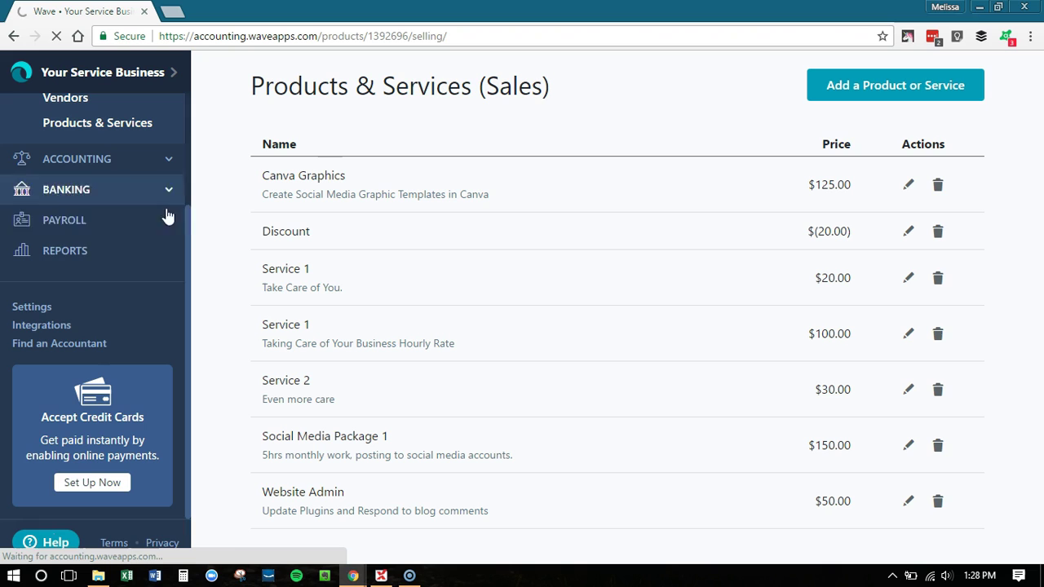
pyautogui.scroll(2, 189, 238)
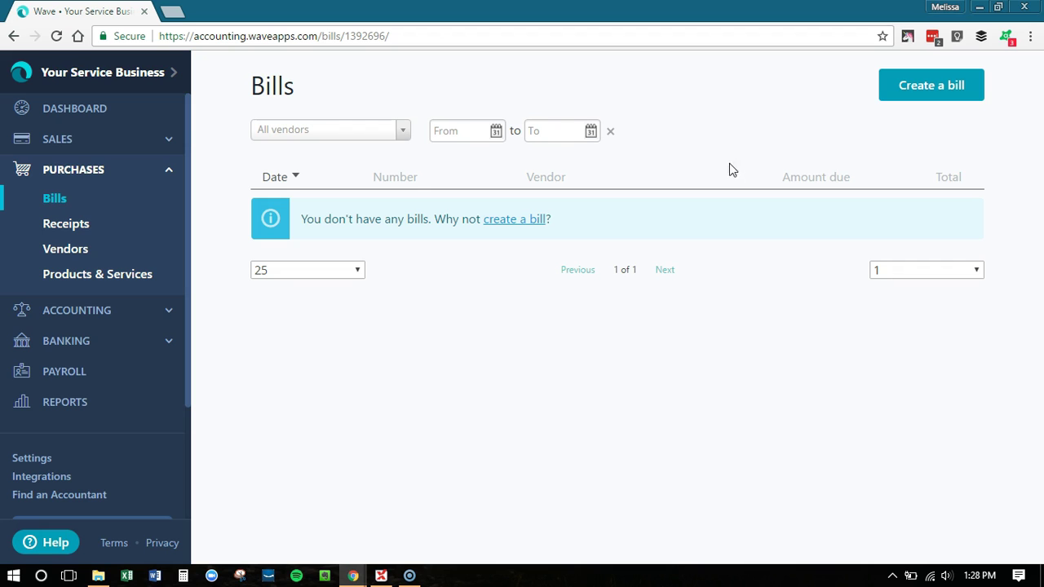
# View the Receipts page and the Vendors list for purchases
pyautogui.click(46, 233)
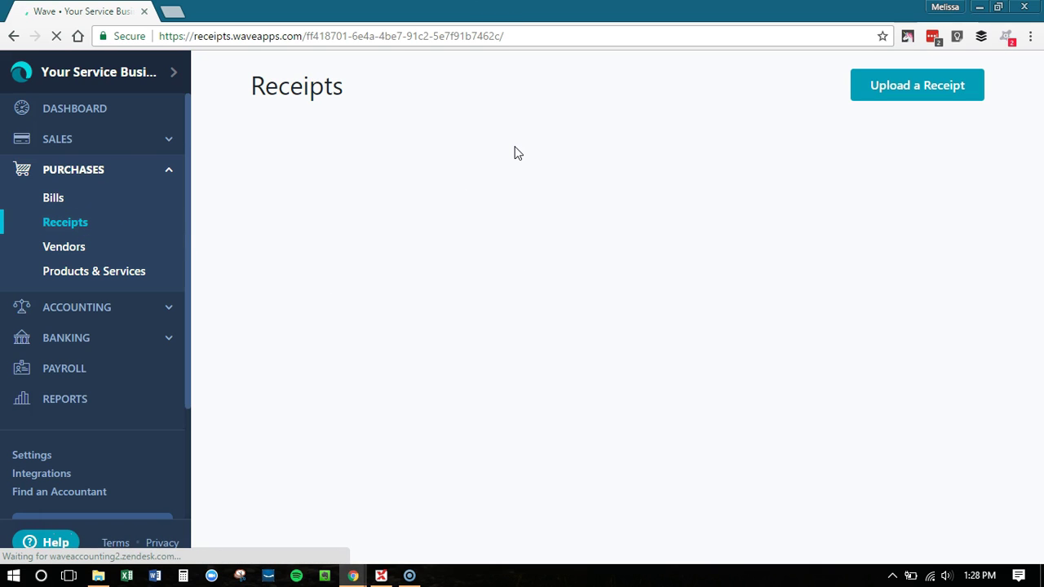
pyautogui.click(65, 249)
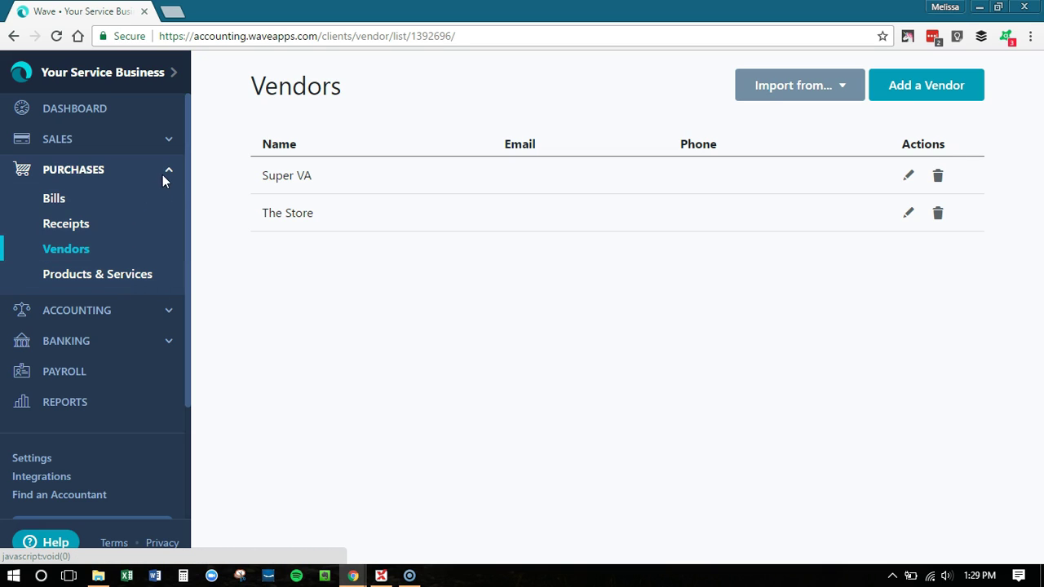
# Open the accounting Transactions page and look through the listed unverified transactions
pyautogui.click(166, 314)
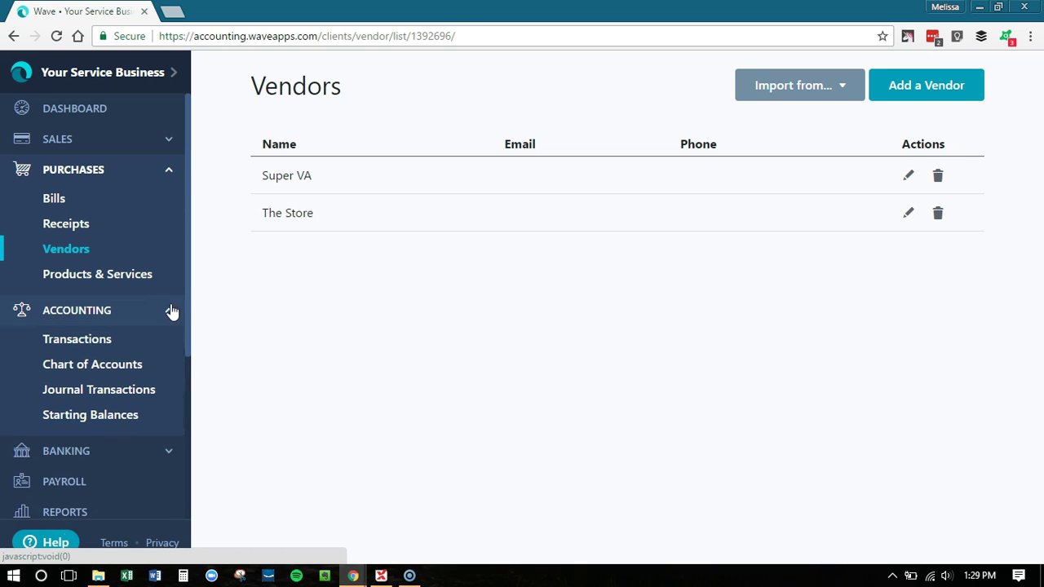
pyautogui.scroll(-1, 168, 310)
pyautogui.scroll(-1, 134, 261)
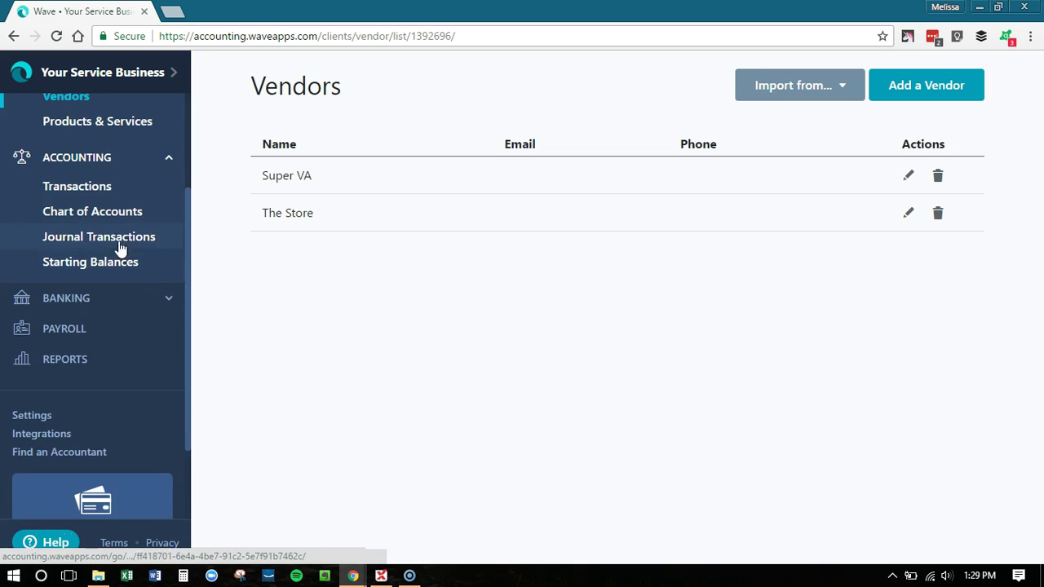
pyautogui.click(58, 185)
pyautogui.scroll(-2, 53, 180)
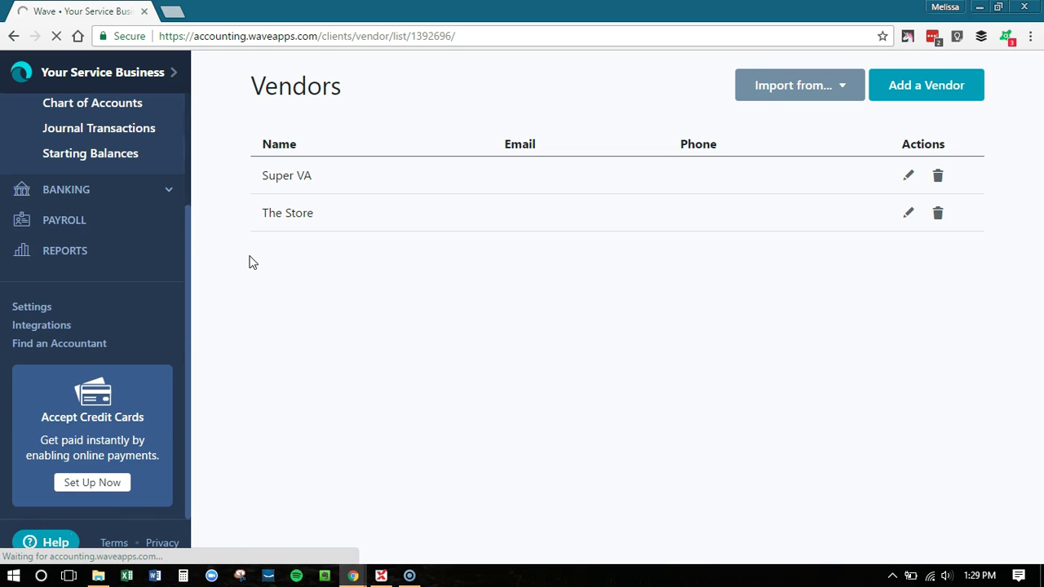
pyautogui.scroll(3, 167, 259)
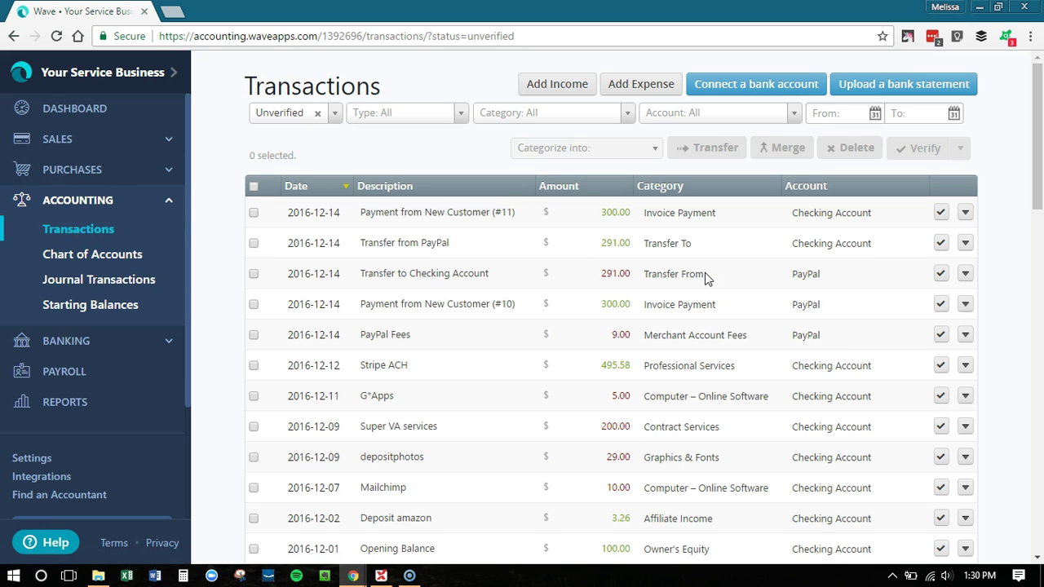
pyautogui.scroll(-6, 705, 272)
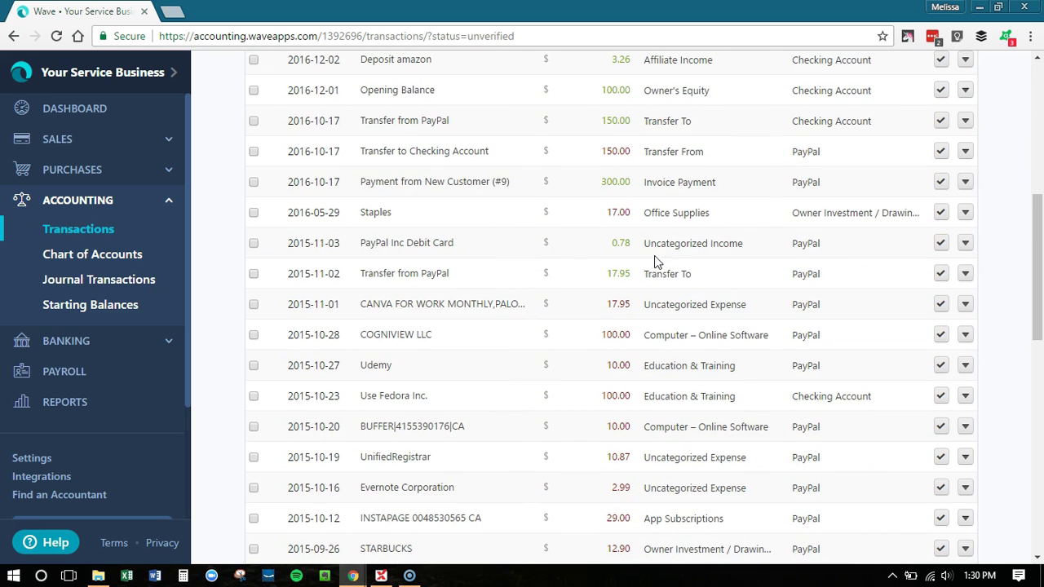
pyautogui.scroll(3, 657, 261)
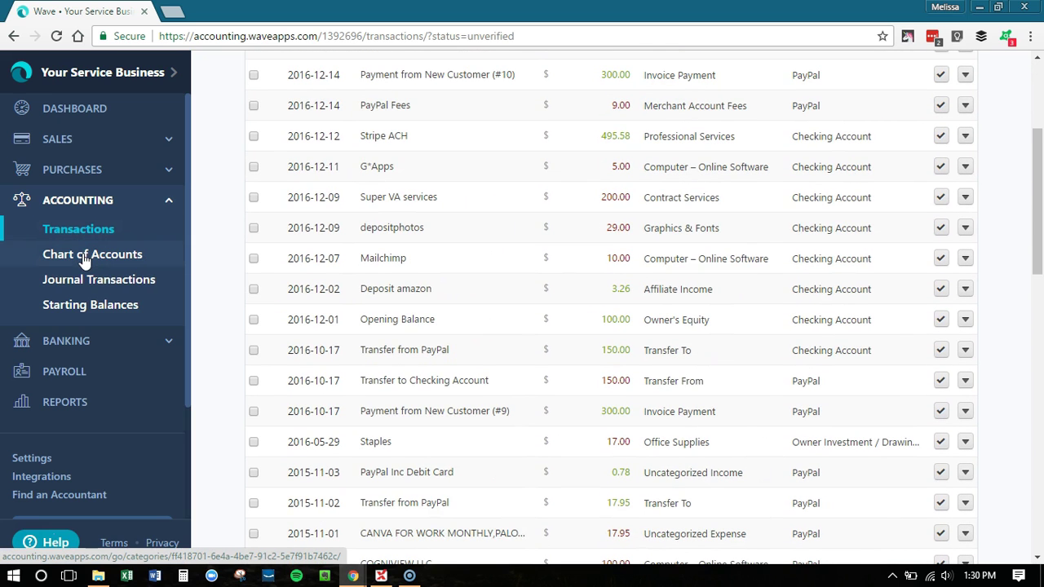
# Open the Chart of Accounts and examine its asset, liability, income and expense accounts
pyautogui.click(85, 258)
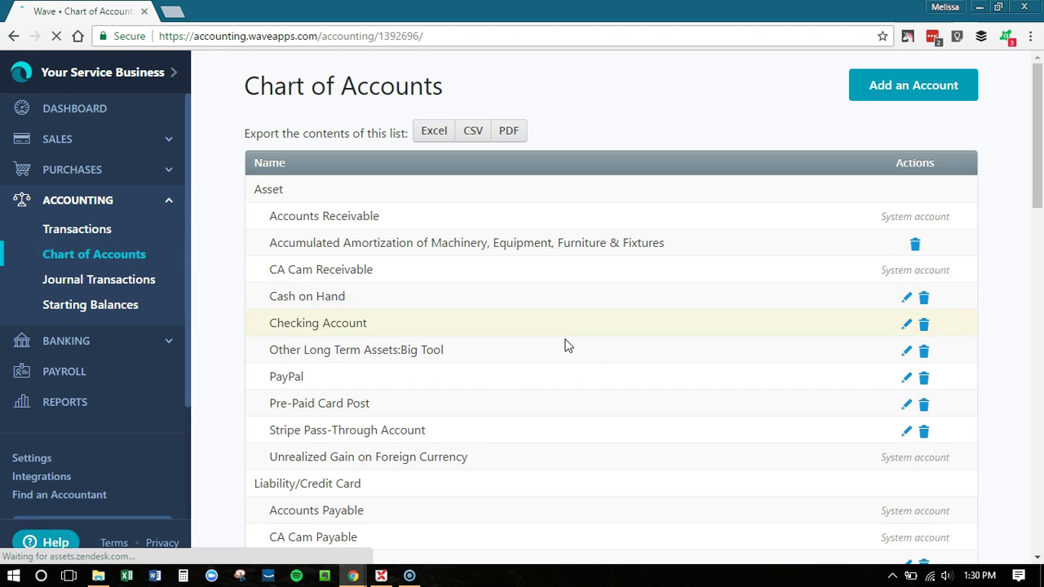
pyautogui.scroll(-3, 564, 345)
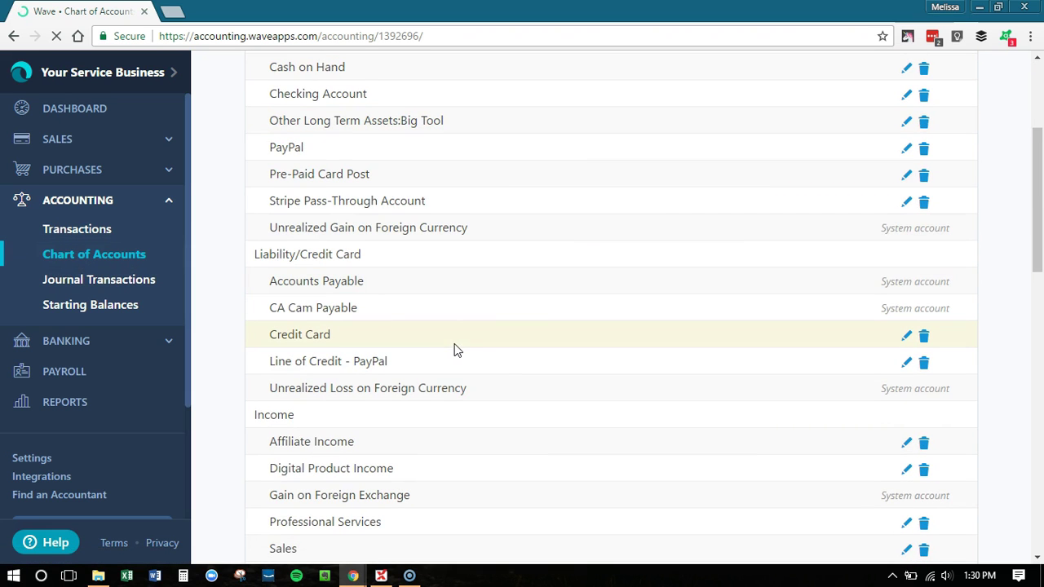
pyautogui.scroll(-3, 550, 475)
pyautogui.scroll(-2, 473, 399)
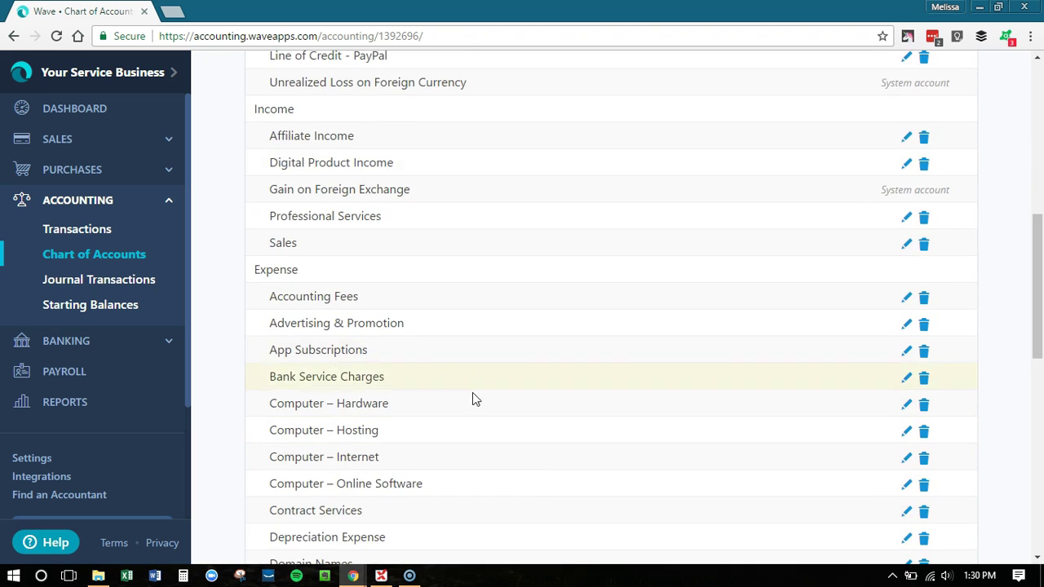
pyautogui.scroll(2, 688, 289)
pyautogui.scroll(6, 685, 294)
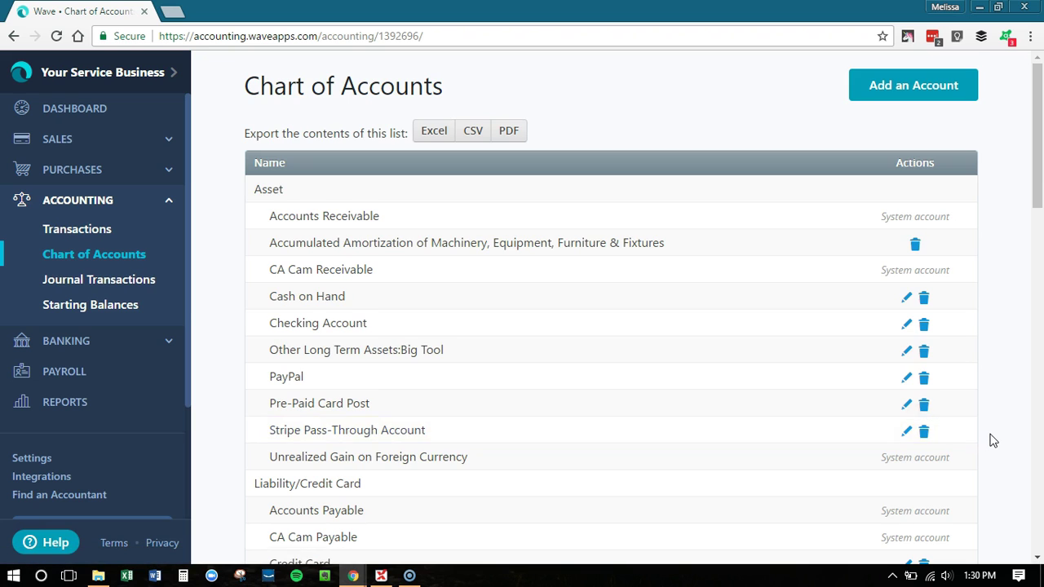
pyautogui.scroll(-5, 993, 440)
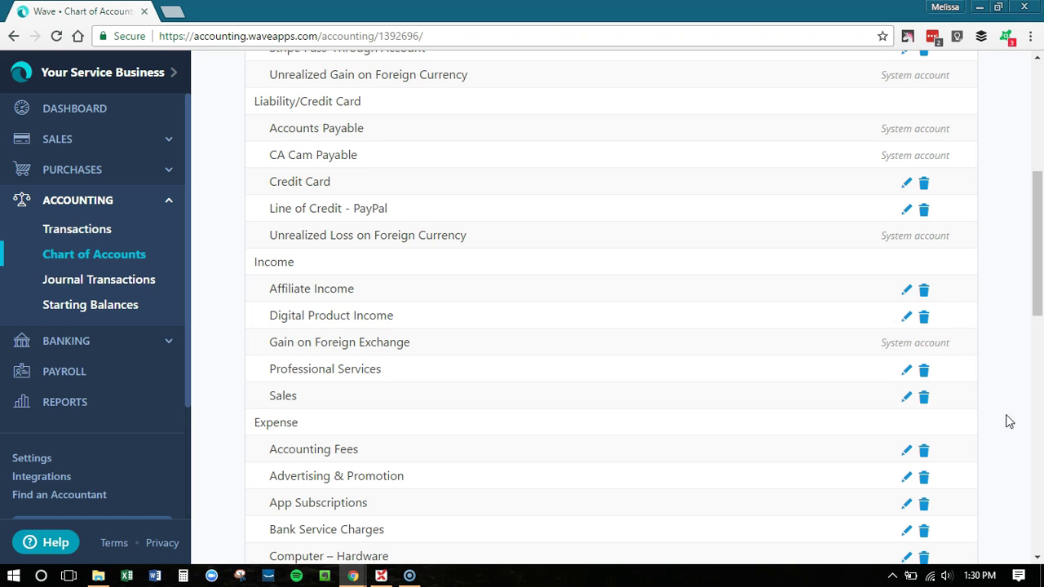
pyautogui.scroll(-1, 971, 418)
pyautogui.scroll(-4, 972, 418)
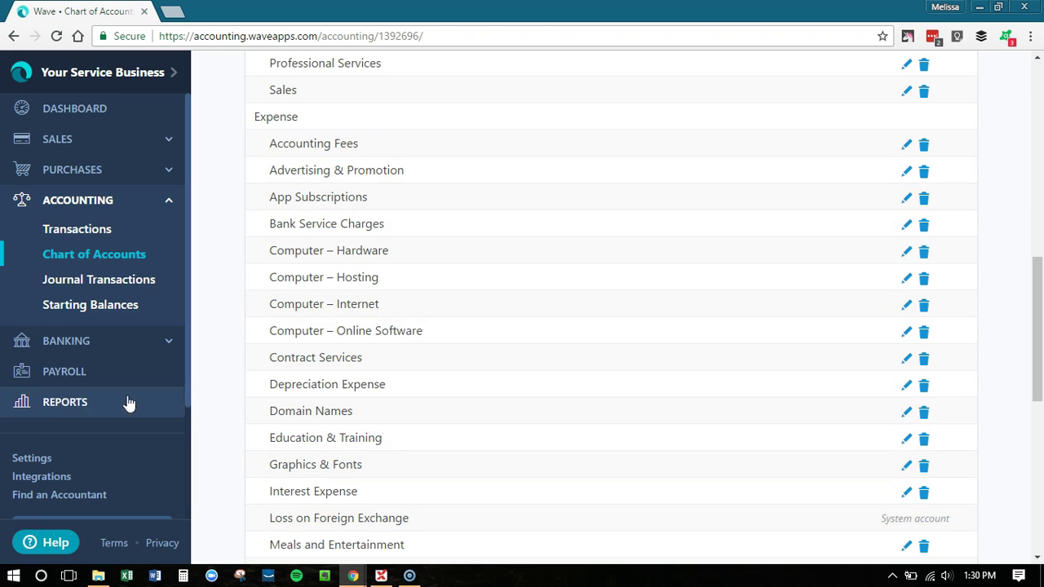
# View the Journal Transactions list and the Starting Balances form
pyautogui.click(97, 280)
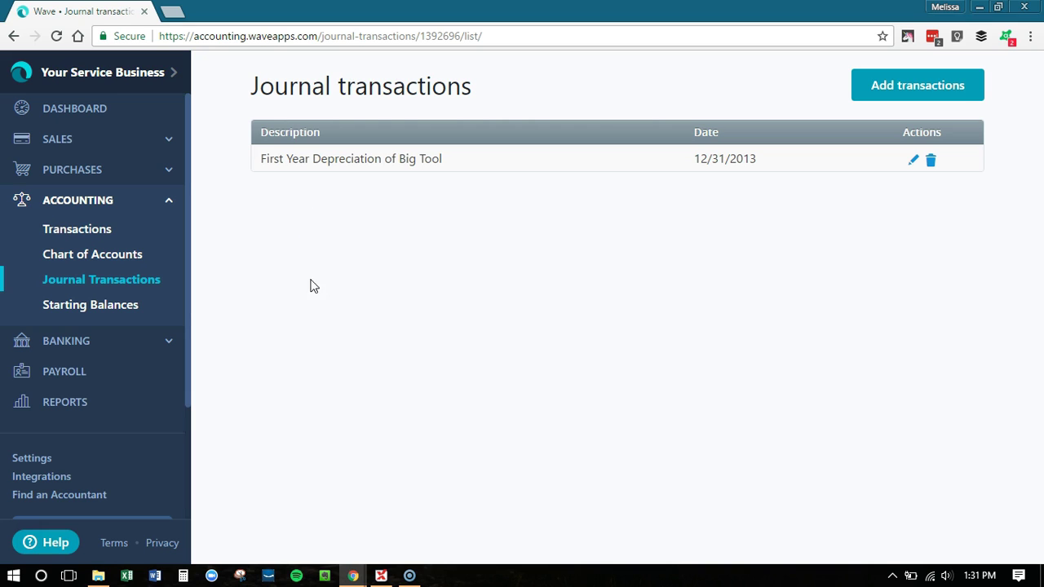
pyautogui.click(67, 314)
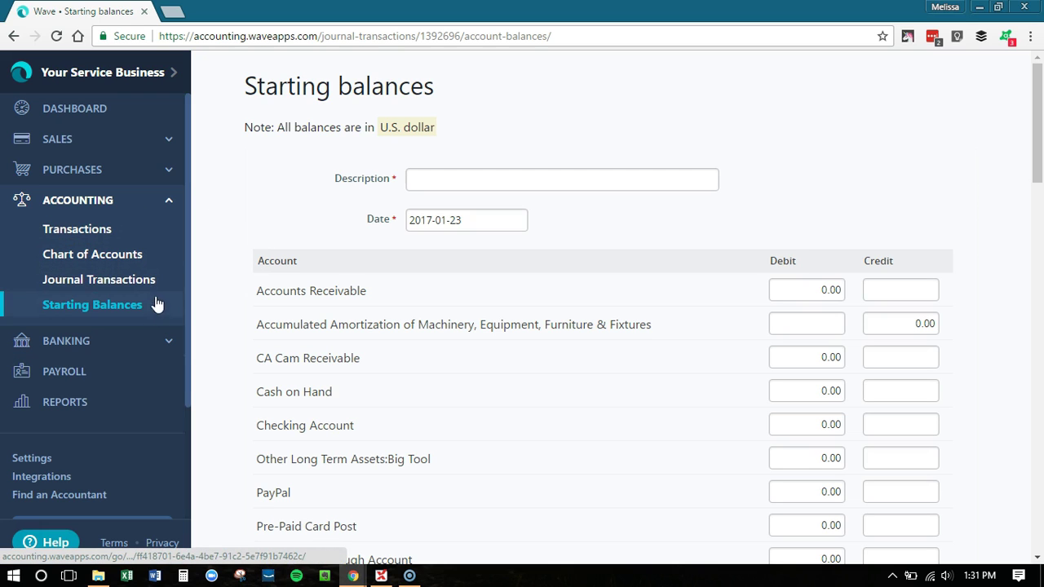
# Review the bank choices, institution search and security information for Bank Connections, and view the Bank Transfers page
pyautogui.click(169, 344)
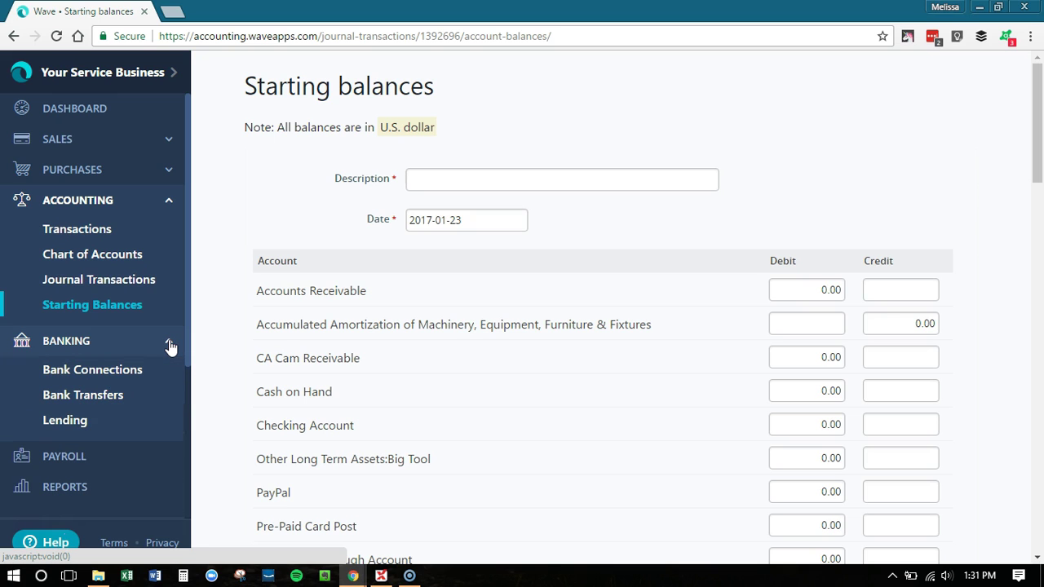
pyautogui.click(59, 372)
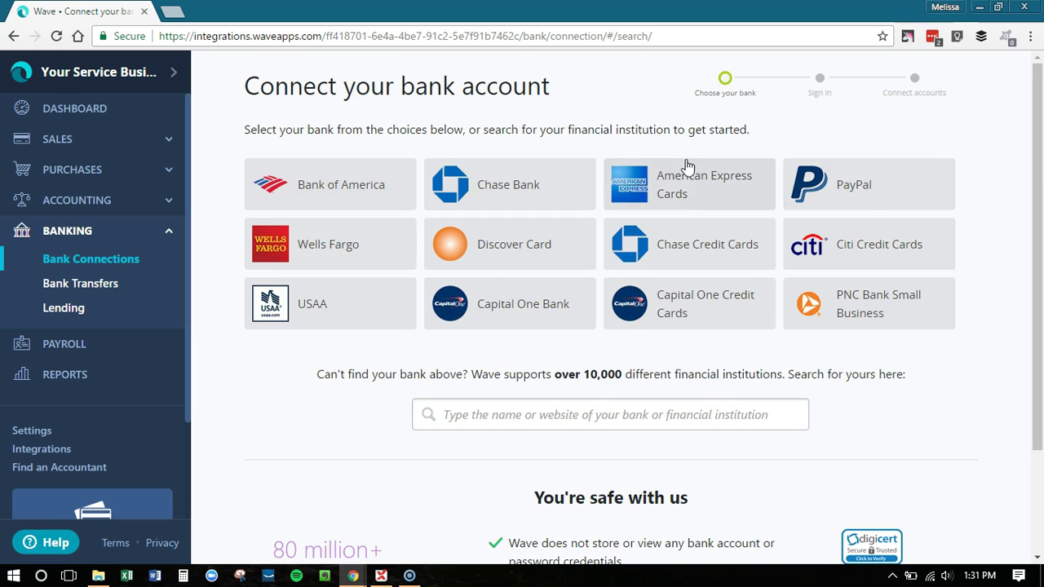
pyautogui.click(536, 414)
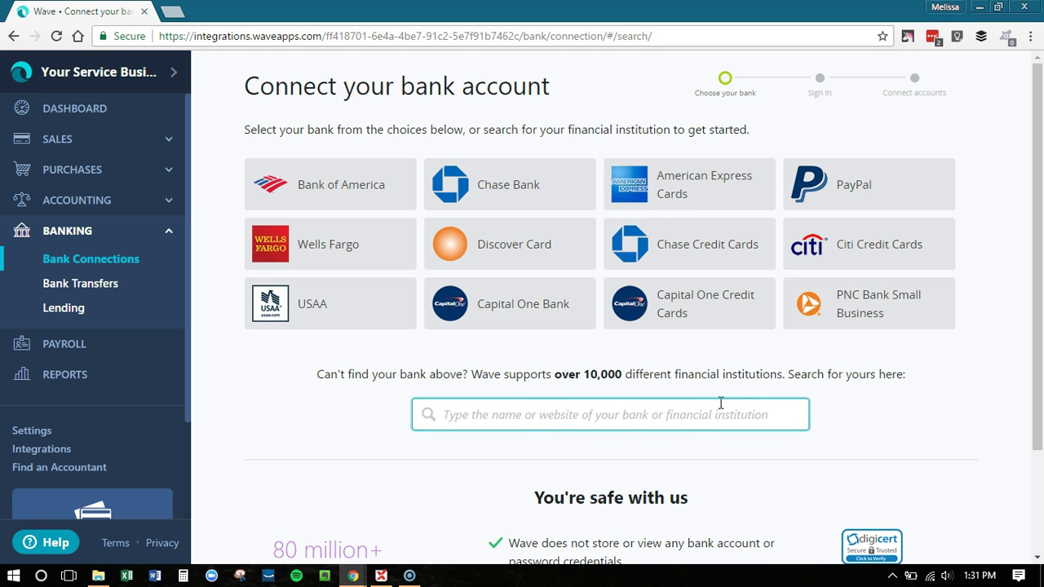
pyautogui.scroll(-1, 881, 431)
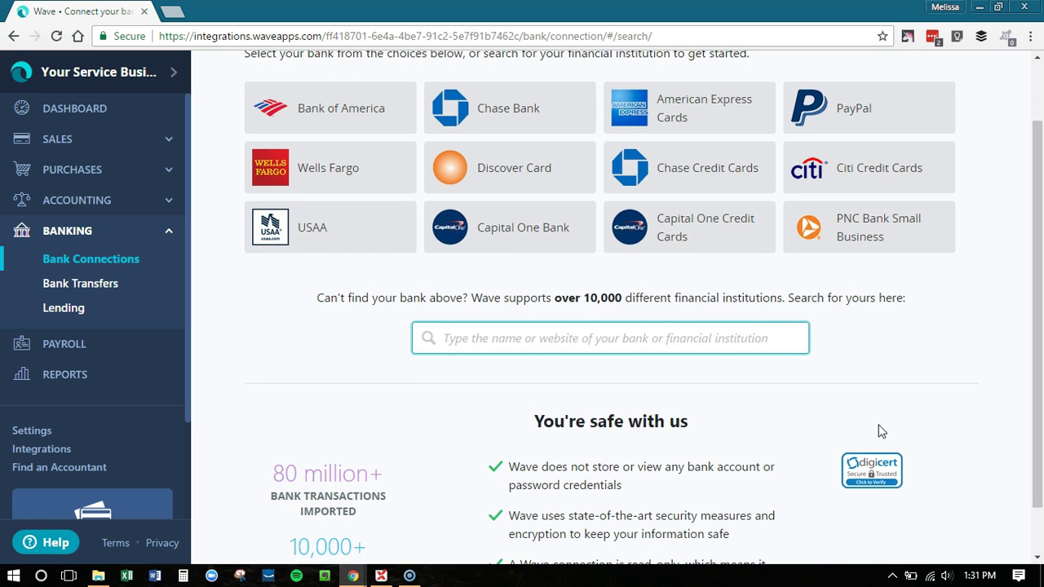
pyautogui.scroll(-1, 967, 347)
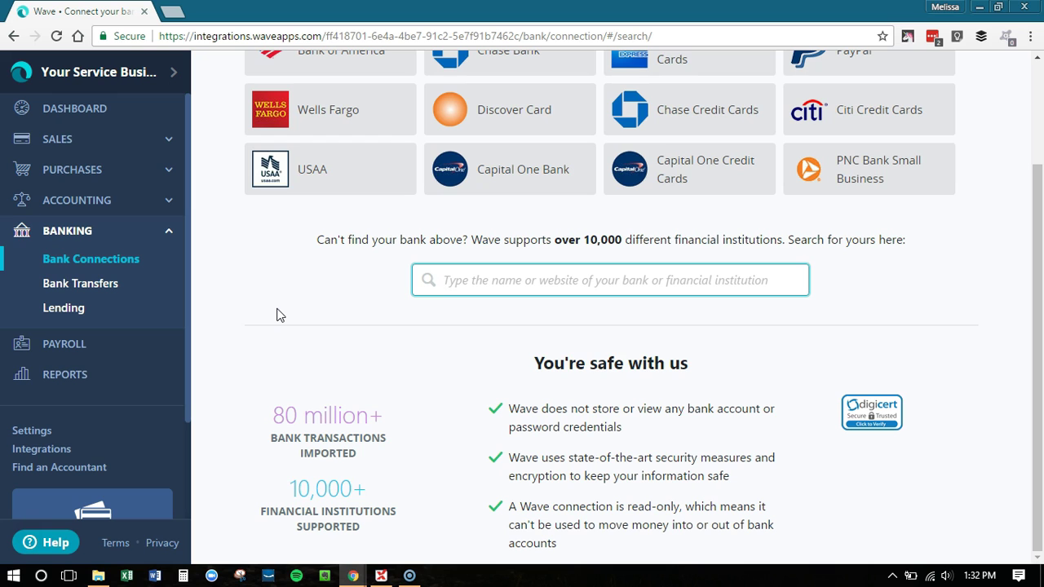
pyautogui.click(112, 286)
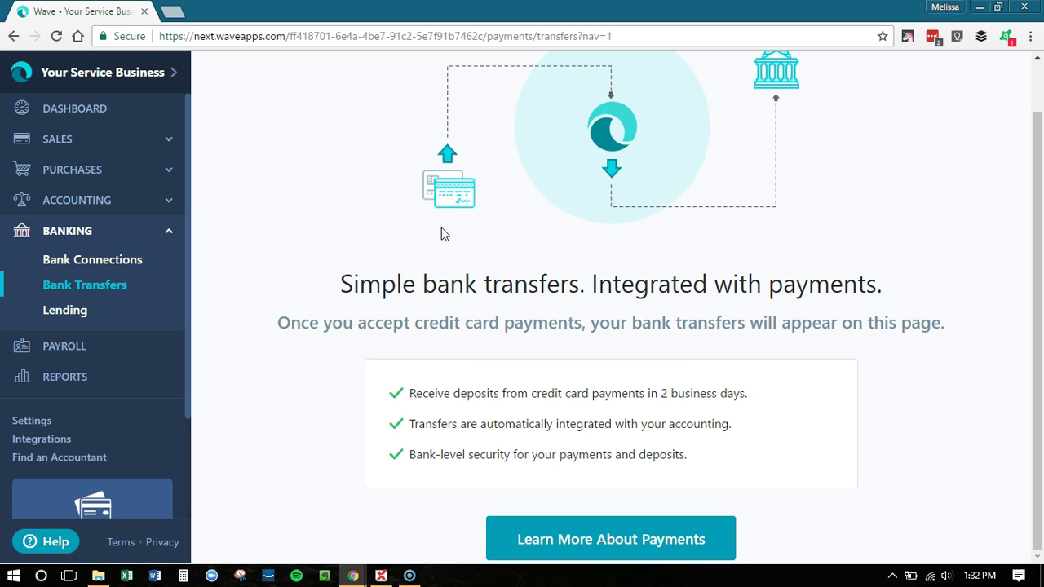
# Open the Lending page under Banking and review its application process and OnDeck lender information
pyautogui.moveTo(451, 219)
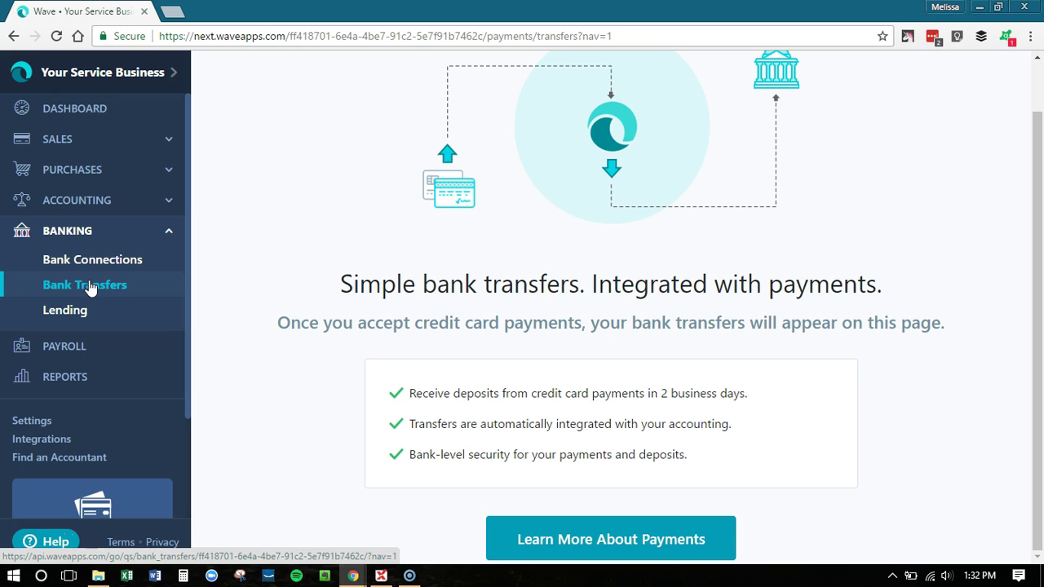
pyautogui.click(167, 204)
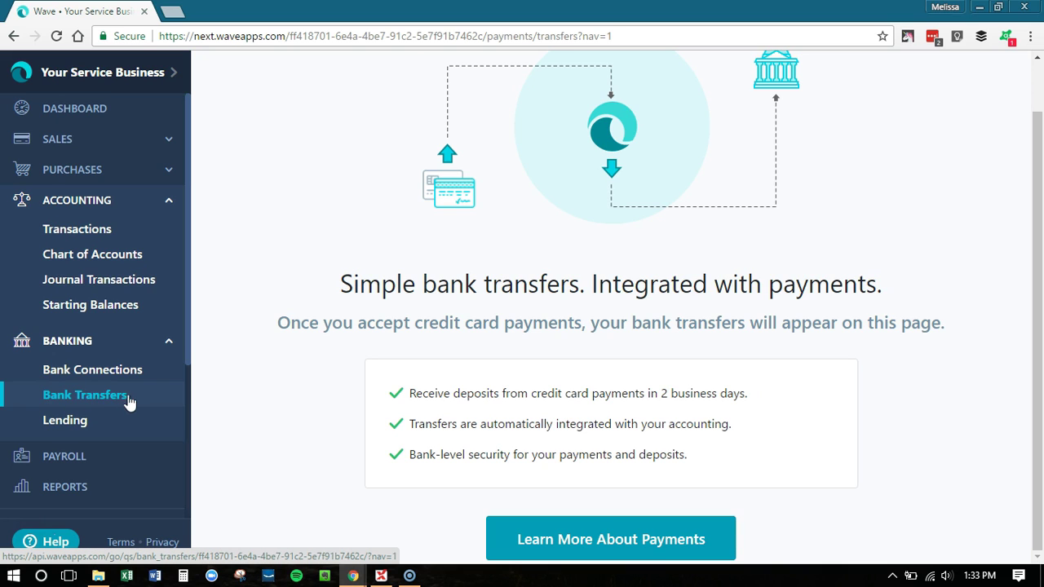
pyautogui.click(71, 424)
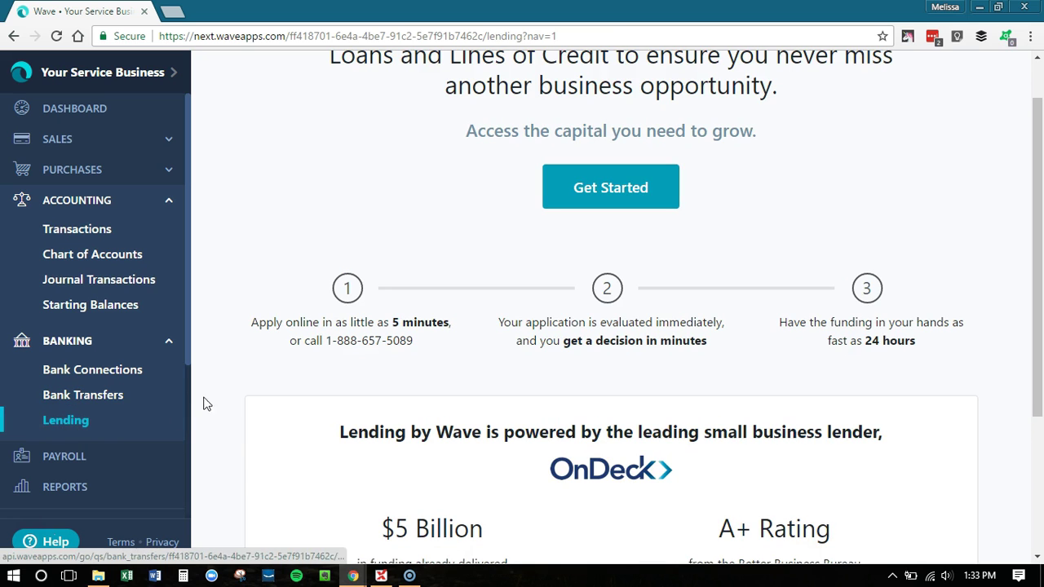
pyautogui.scroll(1, 249, 332)
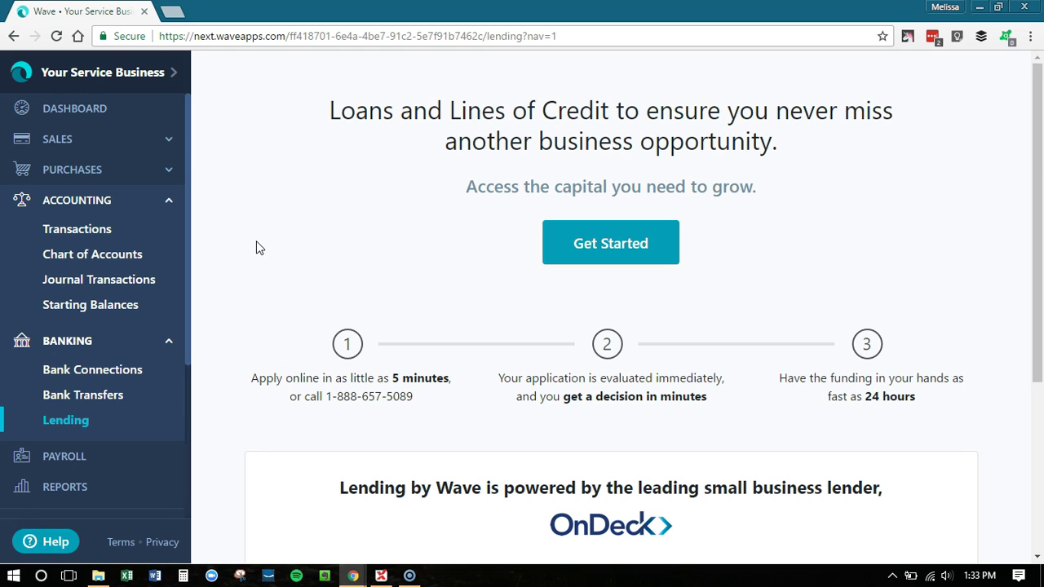
pyautogui.scroll(-3, 259, 247)
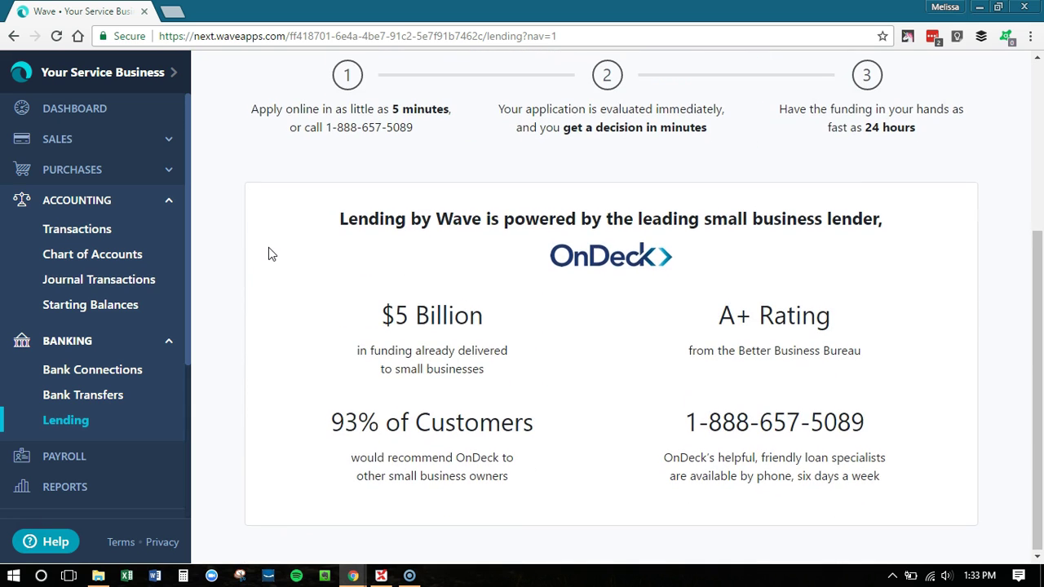
pyautogui.scroll(3, 268, 247)
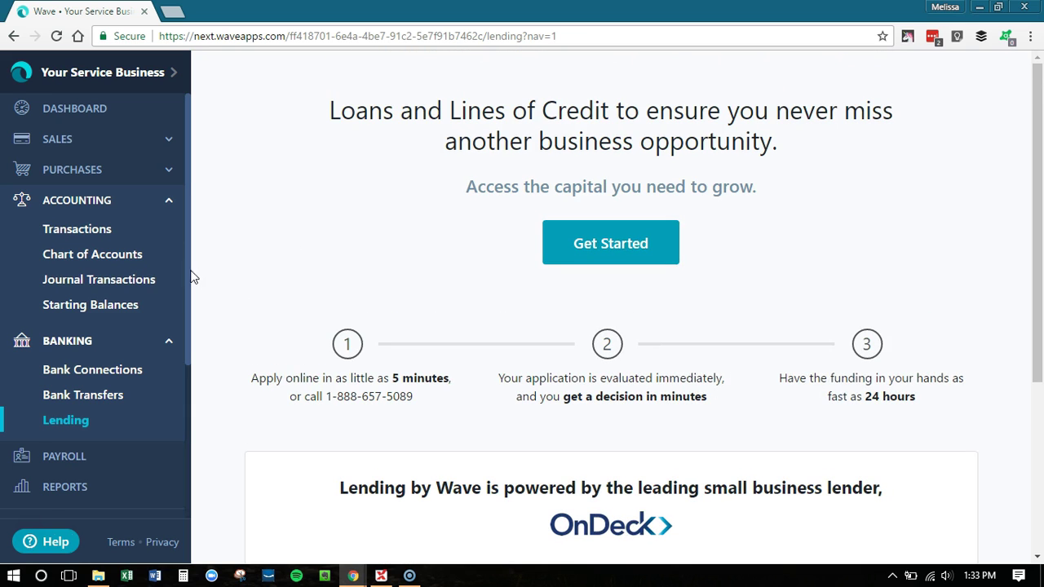
# Open the Reports page and look through the financial statement, tax, customer, vendor and other reports
pyautogui.scroll(-3, 167, 256)
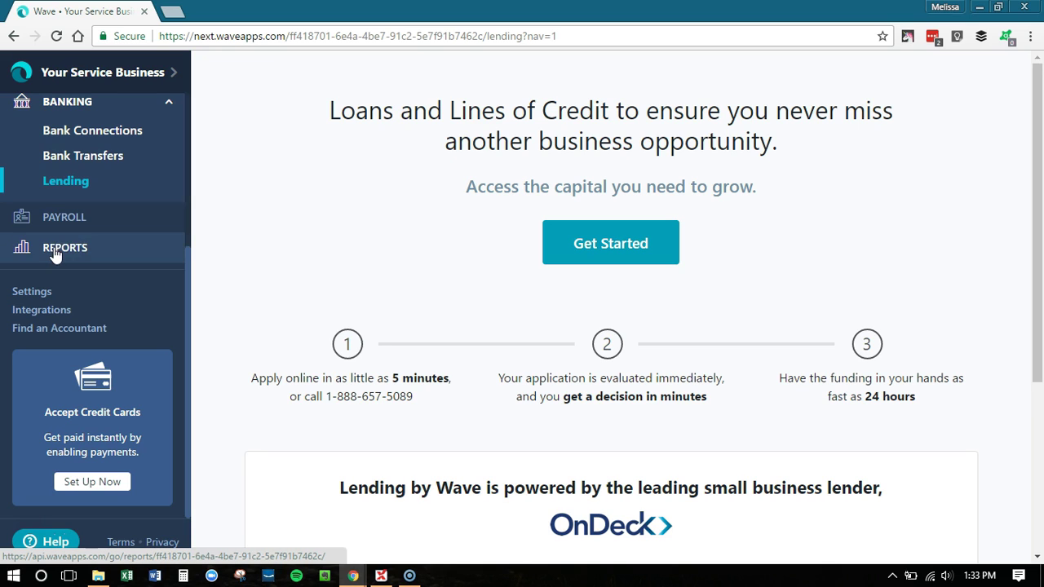
pyautogui.click(54, 252)
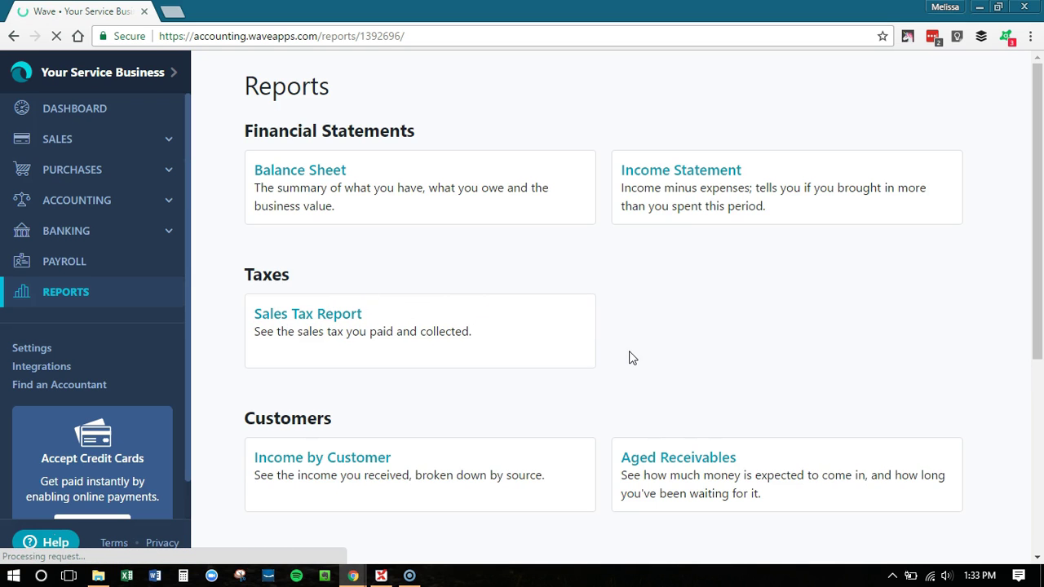
pyautogui.scroll(-3, 607, 364)
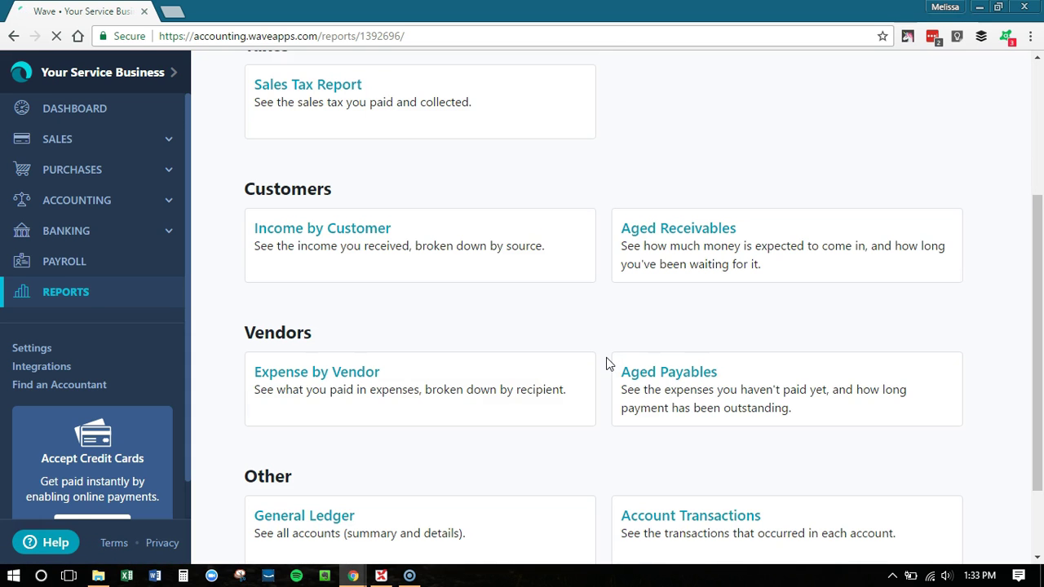
pyautogui.scroll(-2, 607, 365)
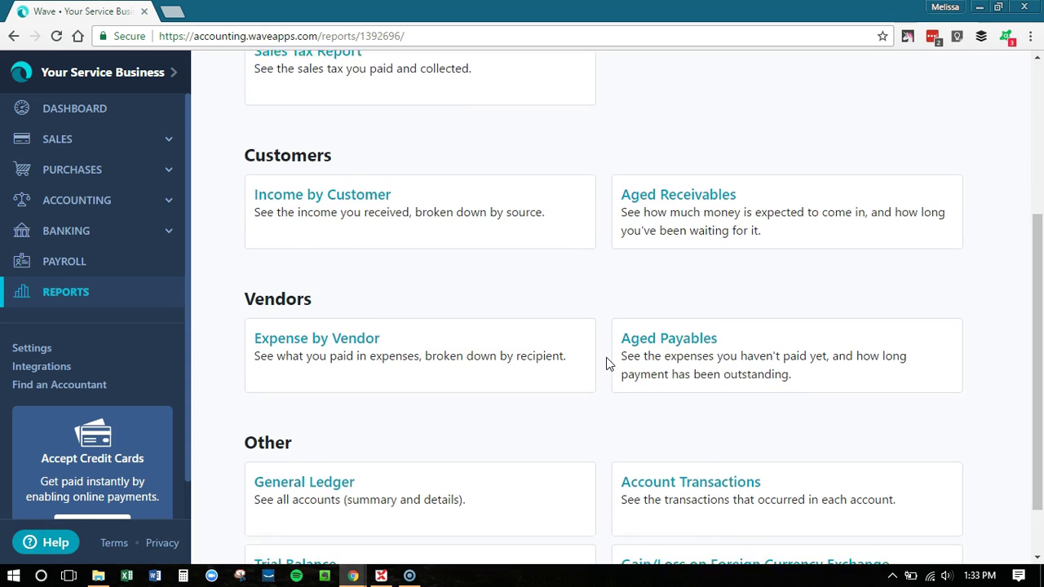
pyautogui.scroll(5, 606, 365)
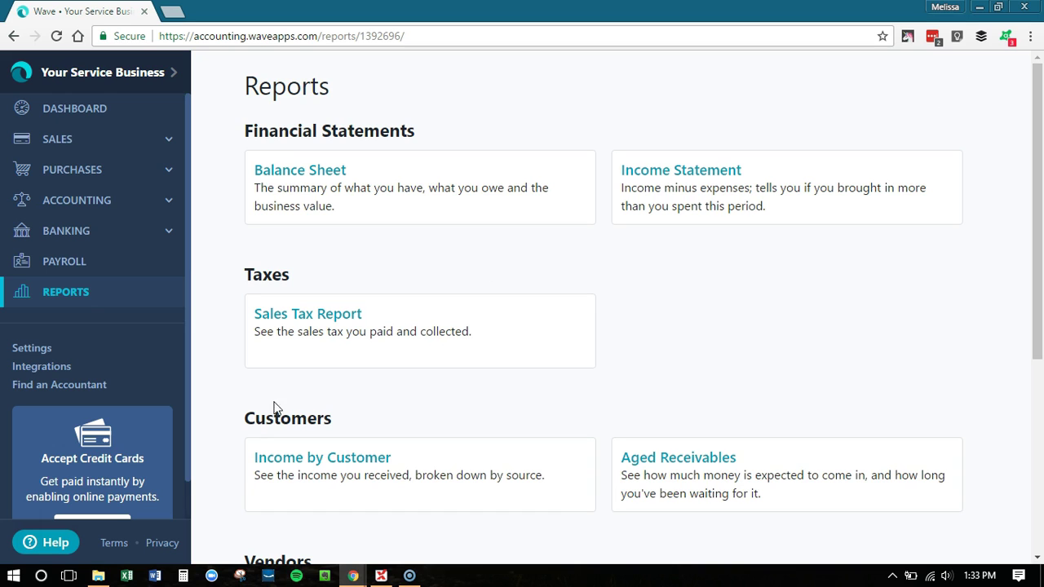
# Open the business settings, view the Receipts settings, and look through the remaining credit card payment, payroll and other settings categories
pyautogui.click(37, 351)
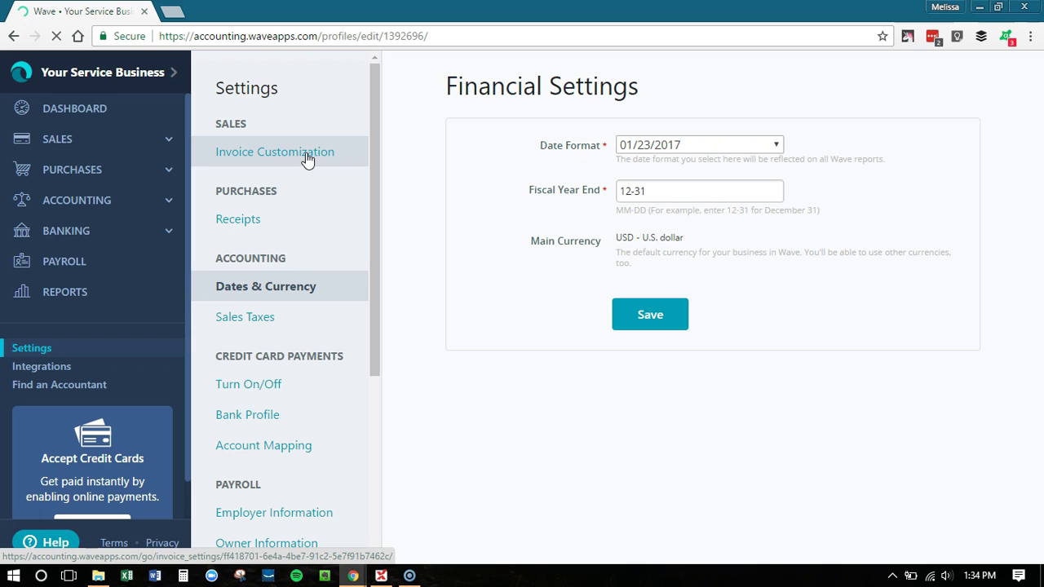
pyautogui.click(253, 226)
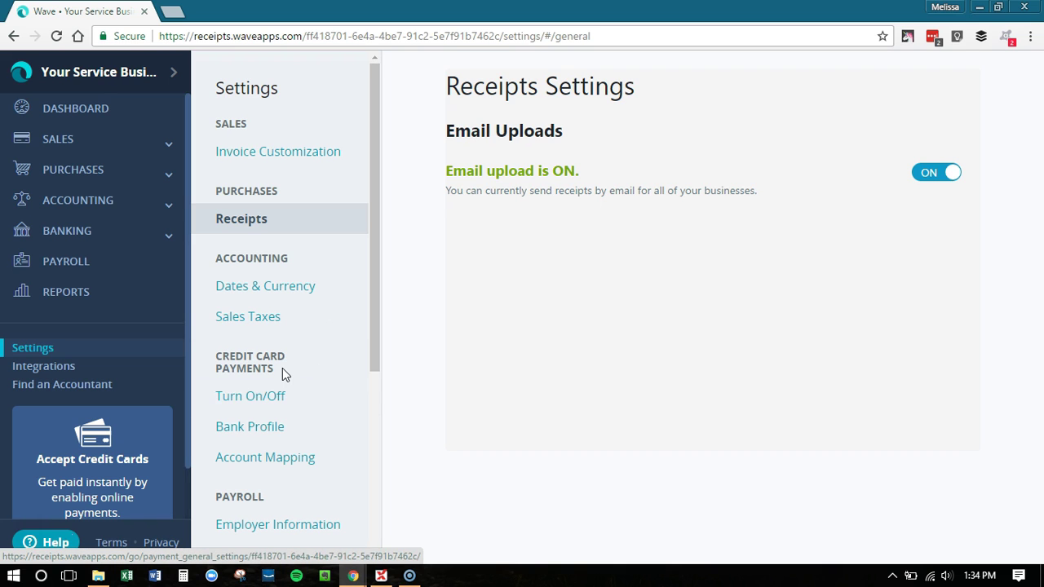
pyautogui.scroll(-2, 282, 371)
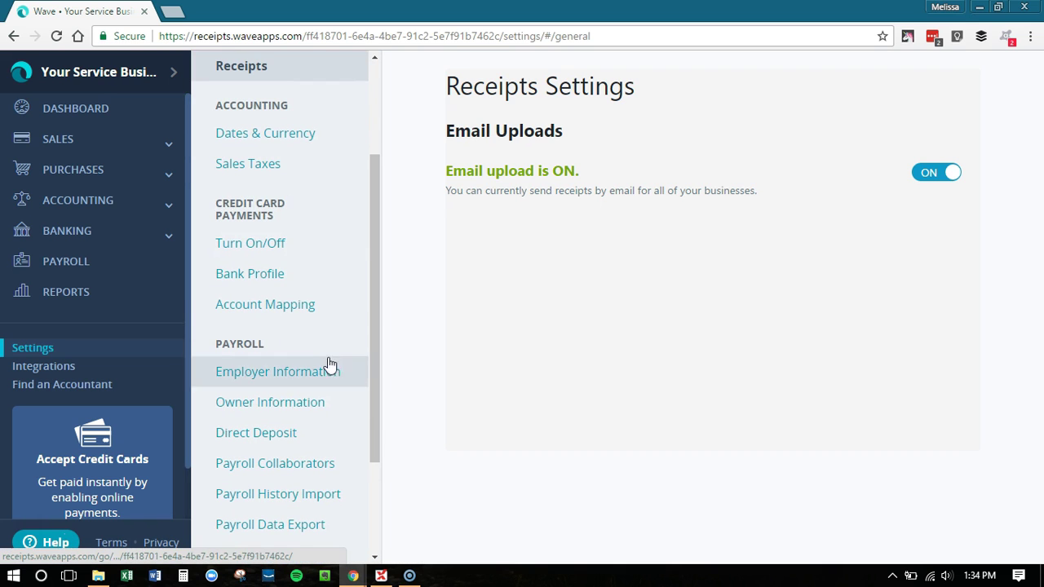
pyautogui.scroll(-2, 345, 351)
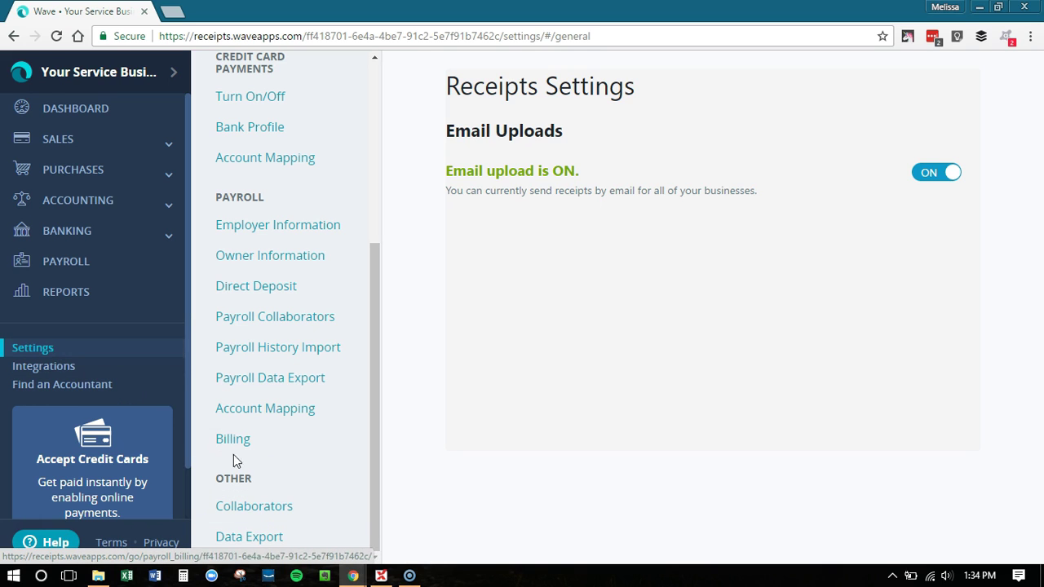
# Open the Collaborators settings and review the Add a Collaborator form with its access types
pyautogui.click(269, 506)
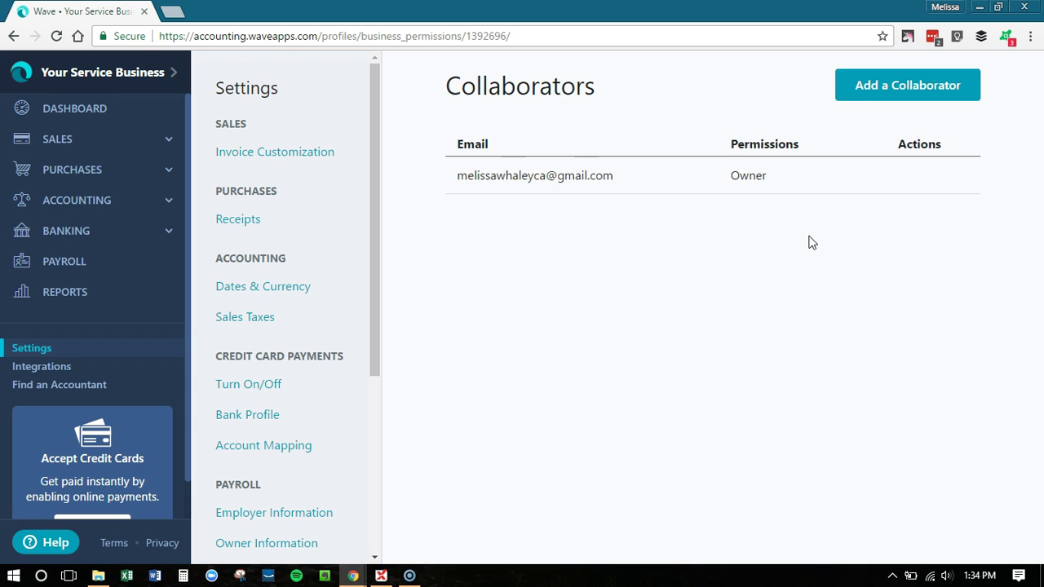
pyautogui.click(874, 92)
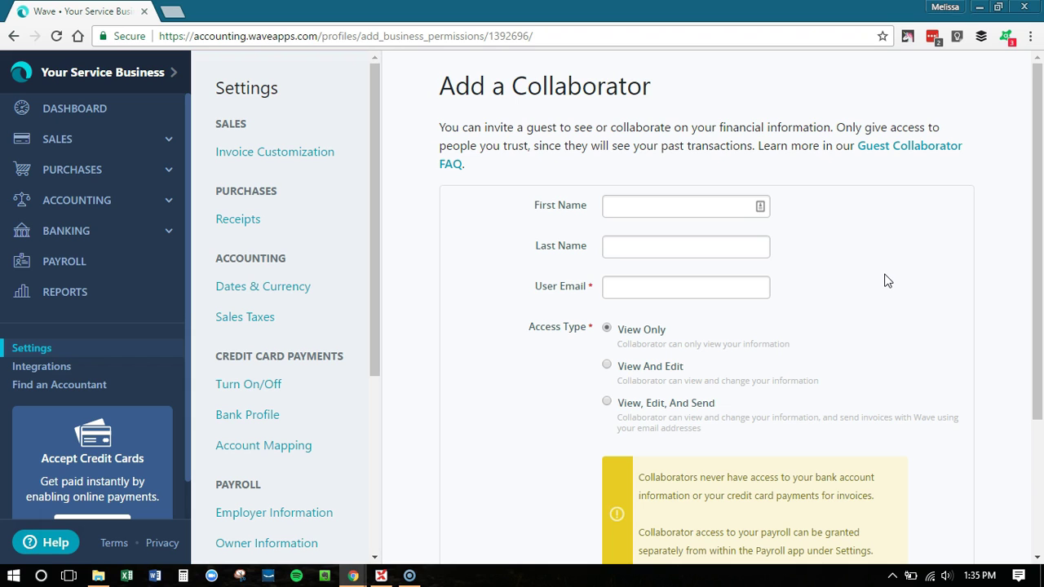
pyautogui.scroll(-1, 815, 293)
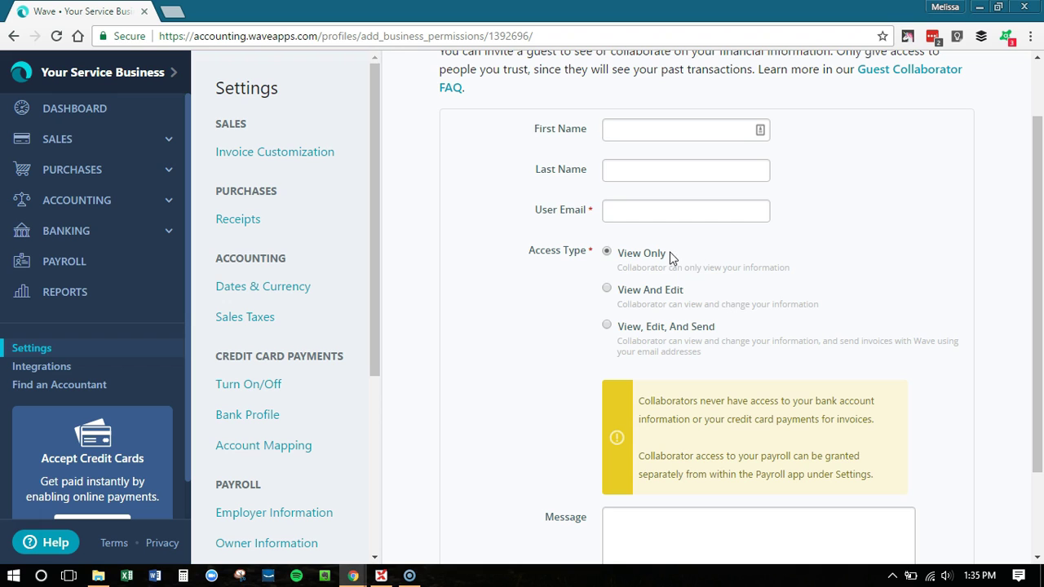
pyautogui.scroll(-2, 930, 274)
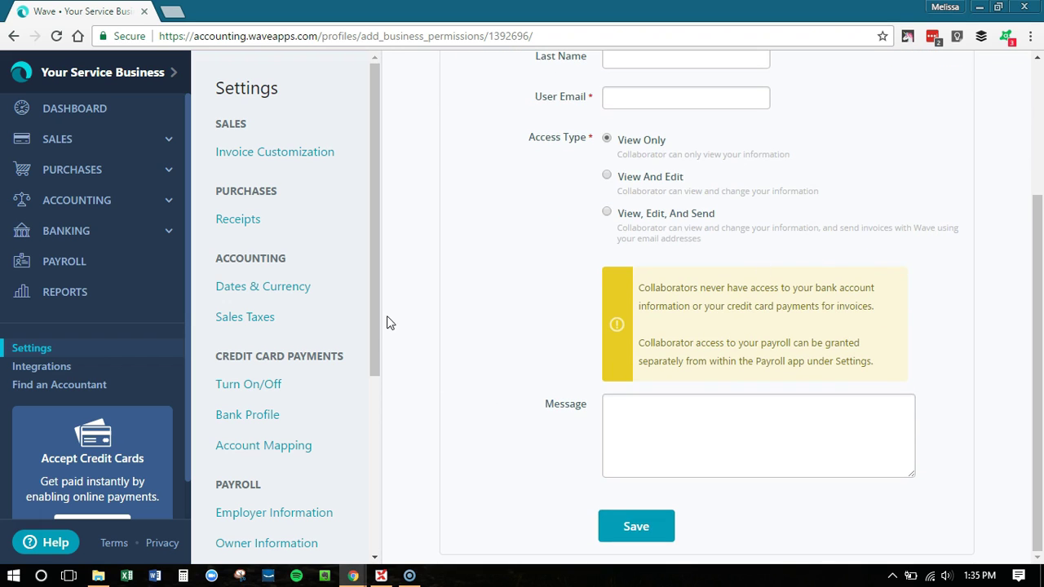
# View the Integrations and Find an Accountant pages, and return to the Dashboard
pyautogui.click(62, 367)
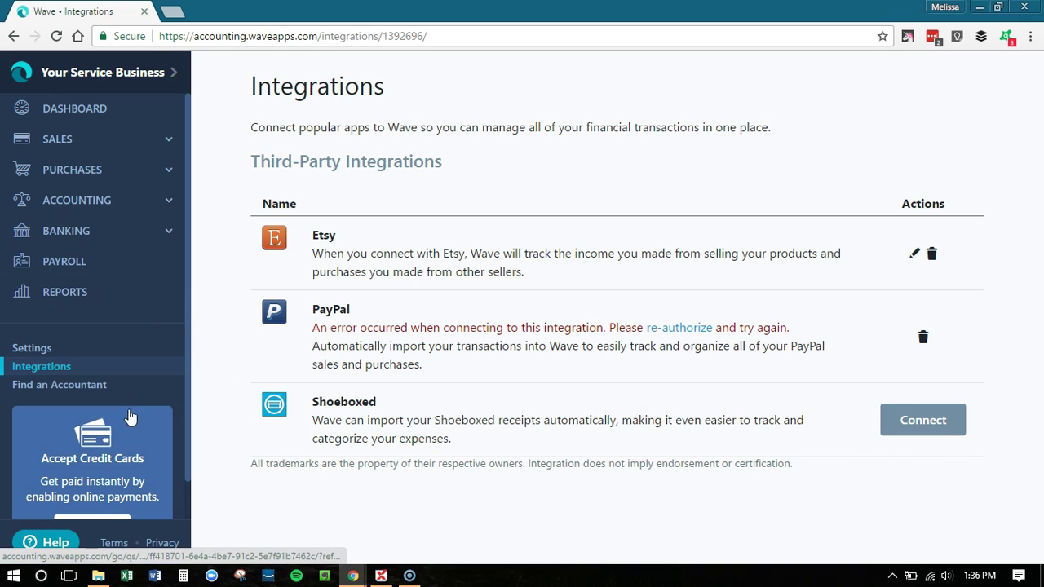
pyautogui.click(81, 393)
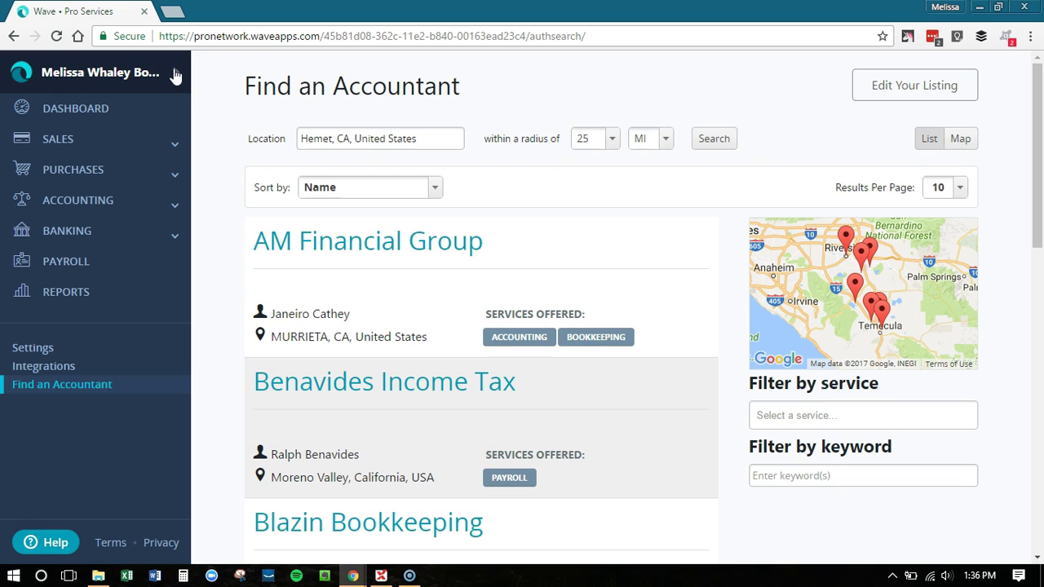
pyautogui.click(103, 106)
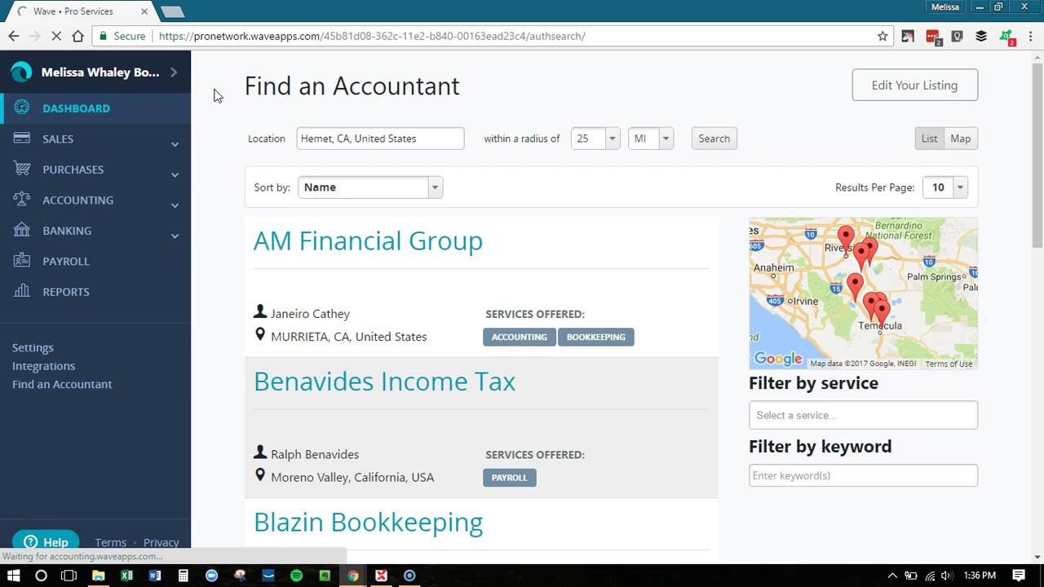